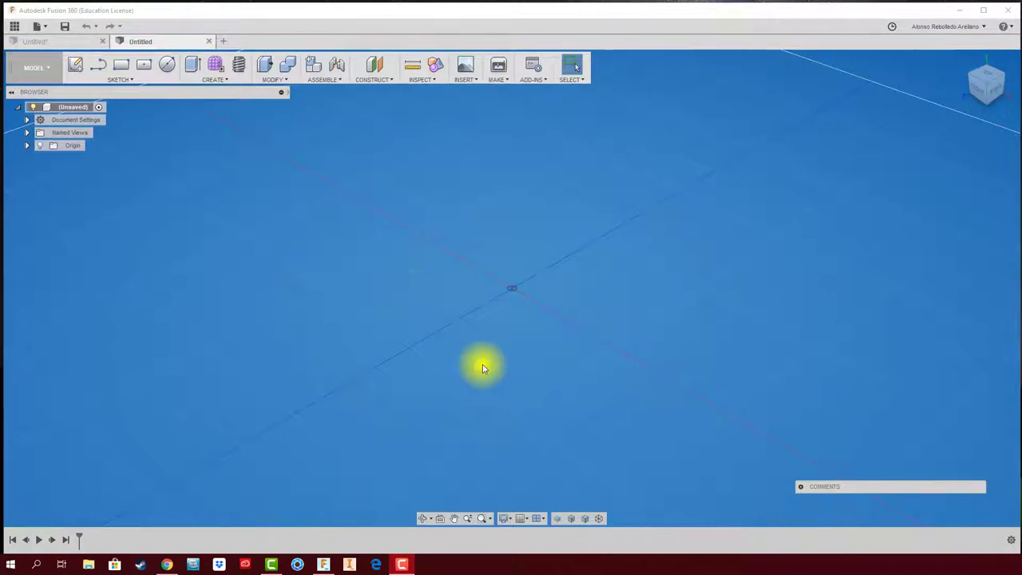
Step: On the origin plane, sketch a polyline from the origin: up, across right, then diagonally down
click(74, 65)
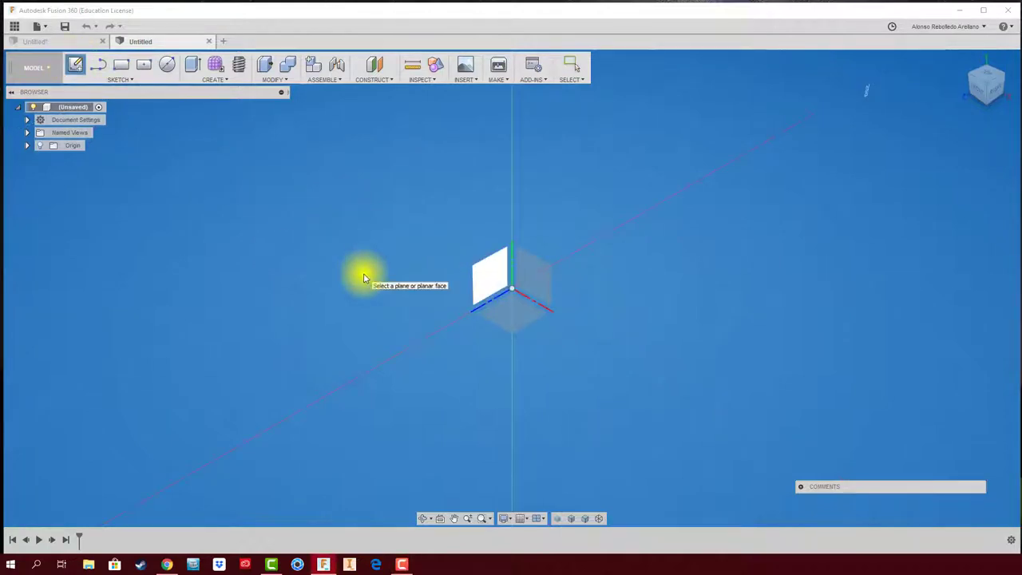
click(505, 317)
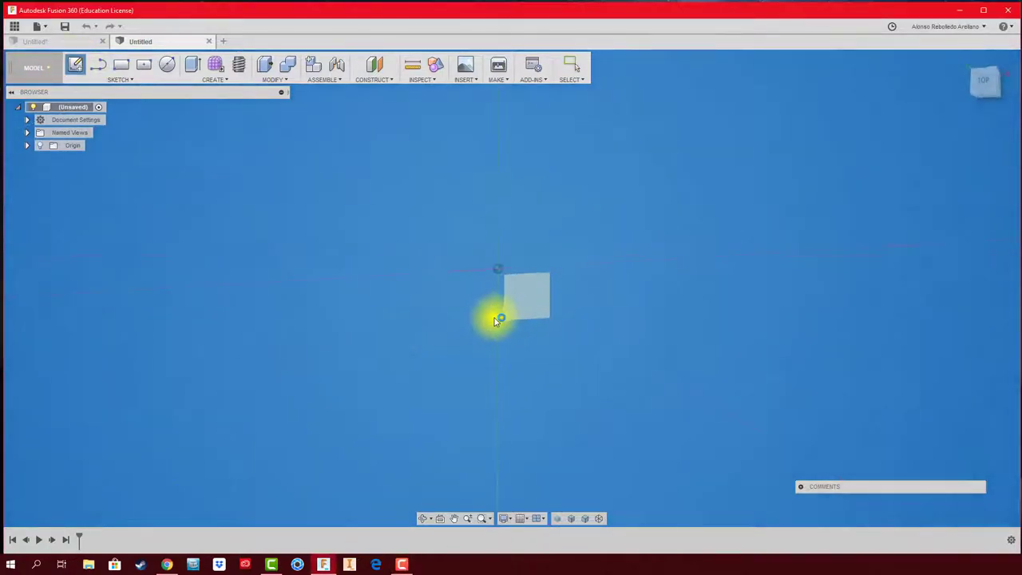
click(99, 67)
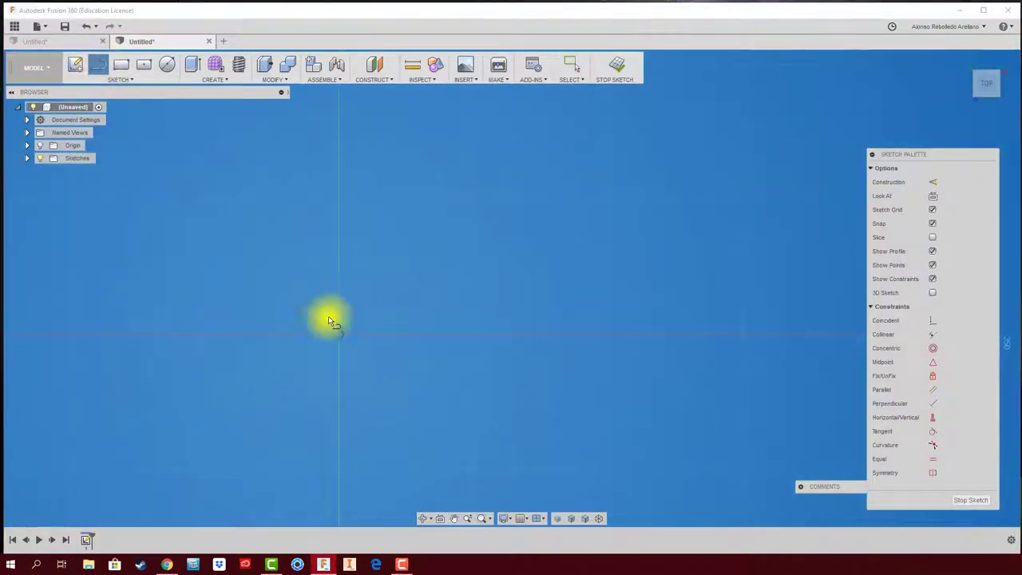
click(341, 334)
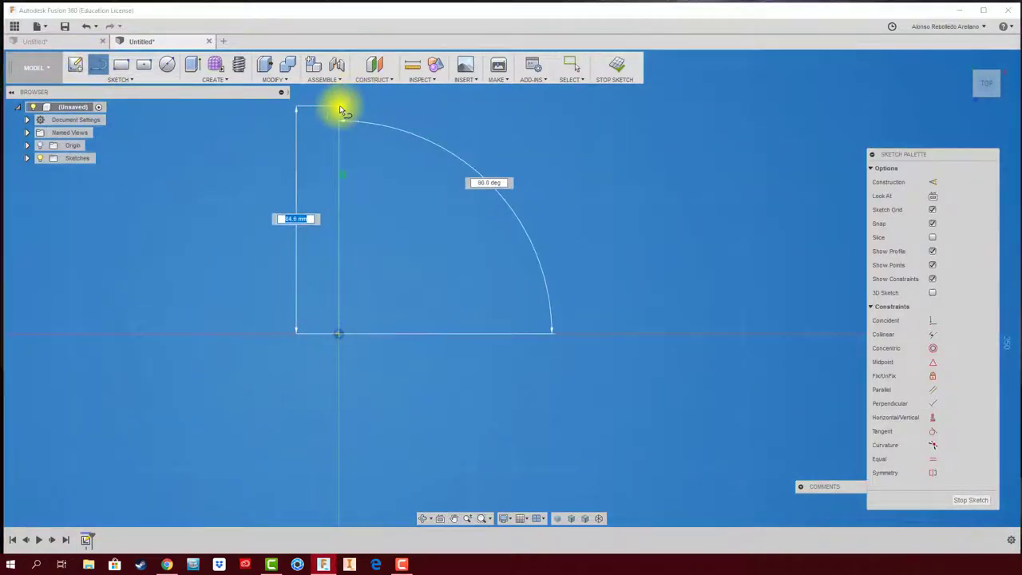
click(339, 104)
click(636, 105)
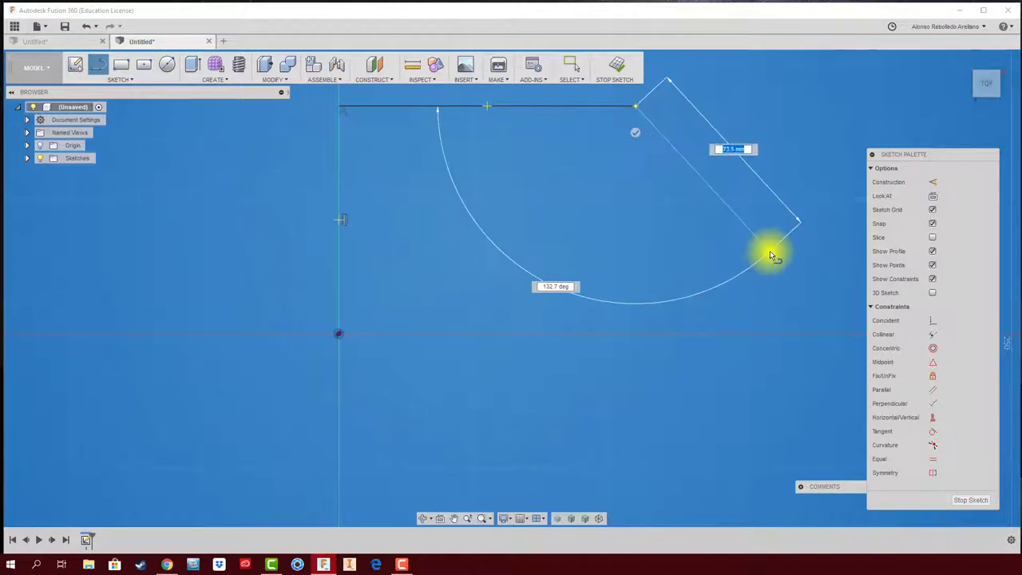
click(768, 252)
key(Escape)
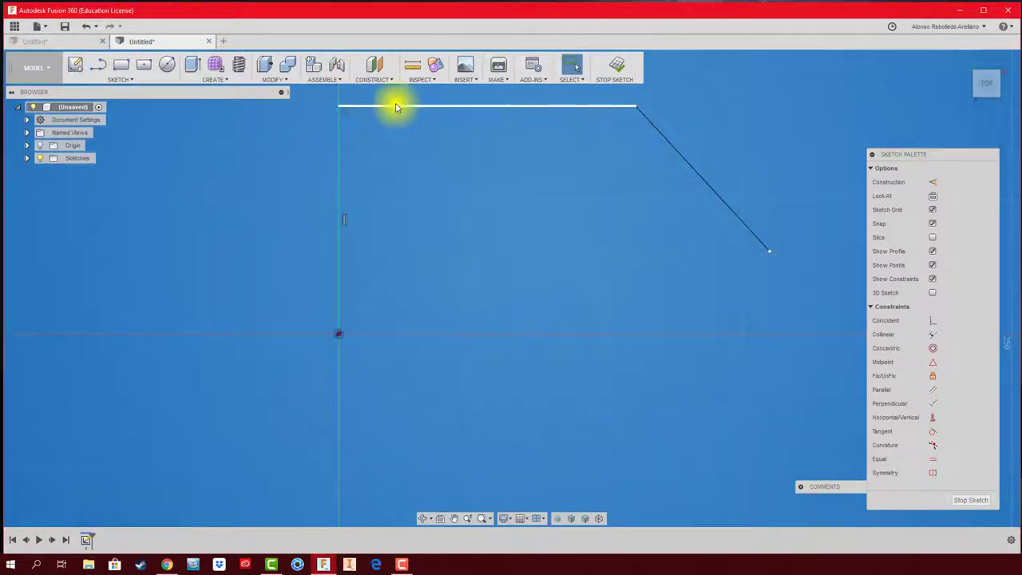
click(124, 80)
mouse_move(83, 128)
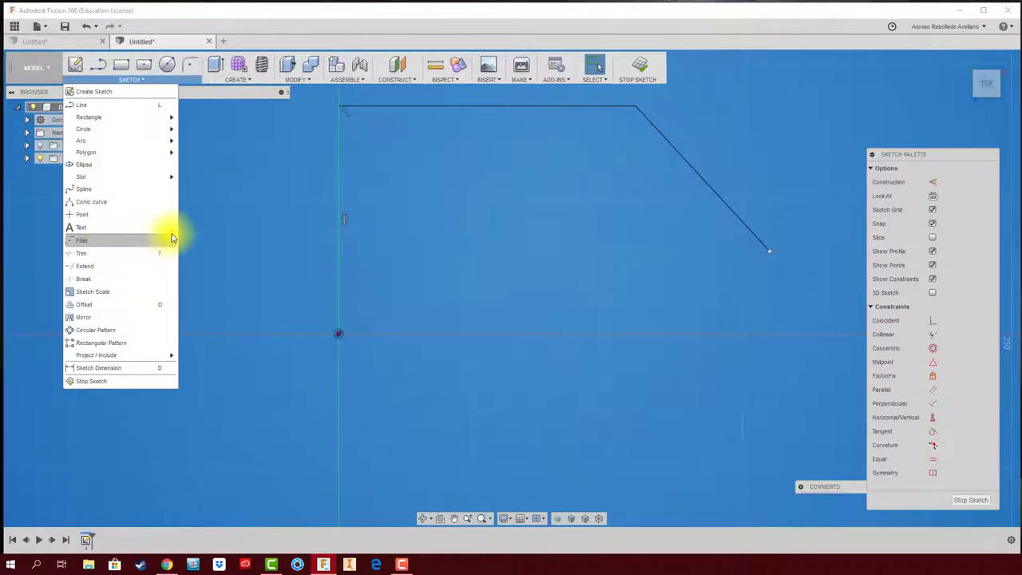
Step: Round the polyline corners with 20 mm fillets, stop the sketch, and tilt into a 3D view
click(190, 67)
click(353, 109)
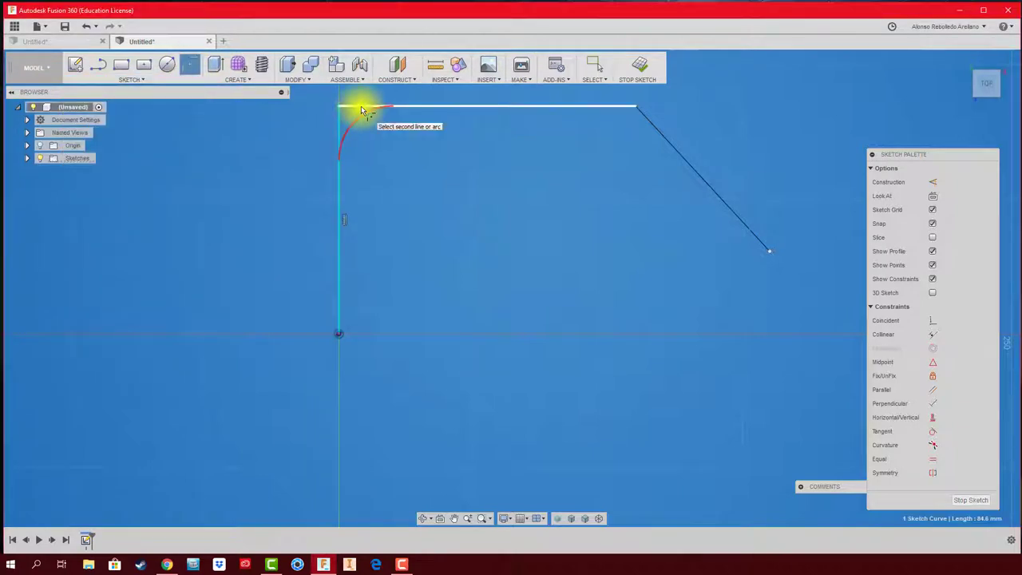
click(643, 114)
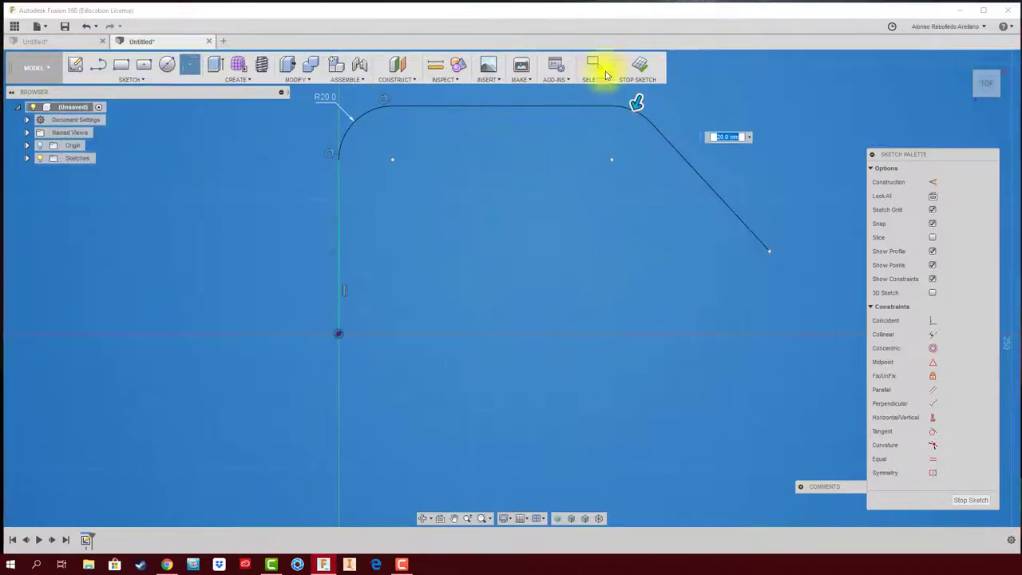
click(643, 67)
mouse_move(565, 213)
shift+middle_down()
mouse_move(431, 195)
mouse_move(426, 238)
shift+middle_up()
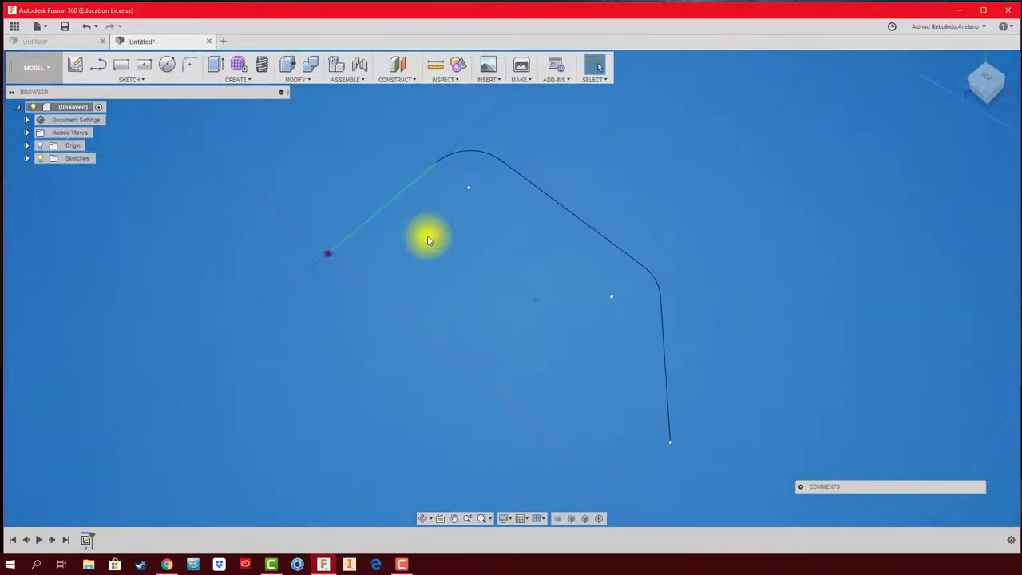
Step: Start a Pipe with a Circular section along the filleted curve, previewing a 10 mm tube
click(236, 79)
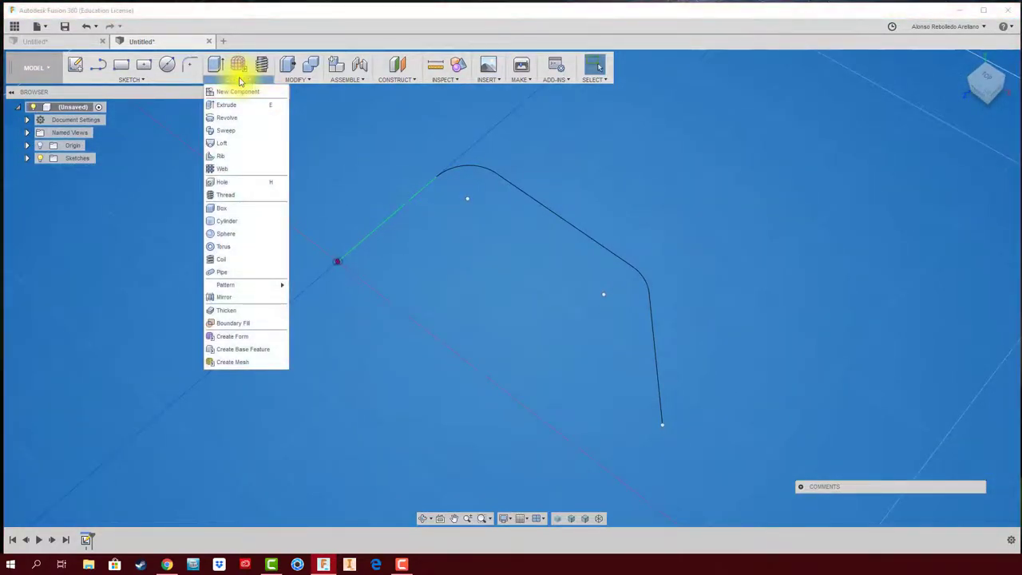
click(224, 276)
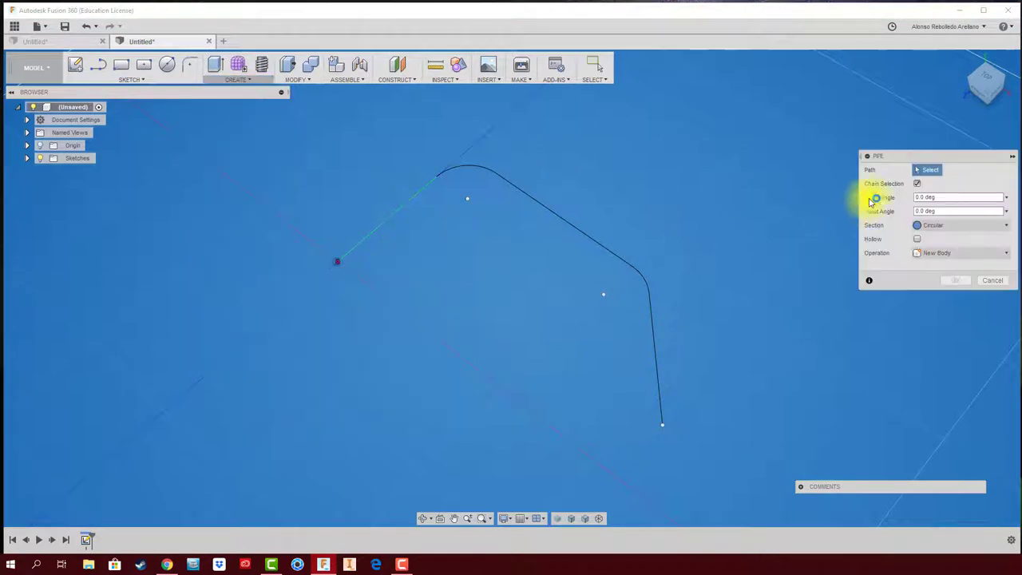
drag(939, 160, 746, 107)
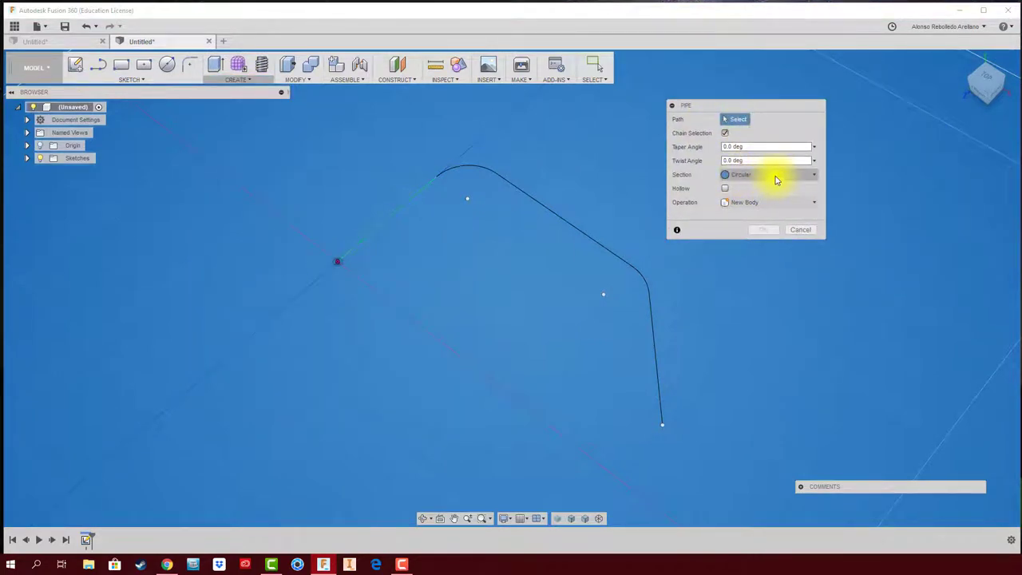
click(776, 179)
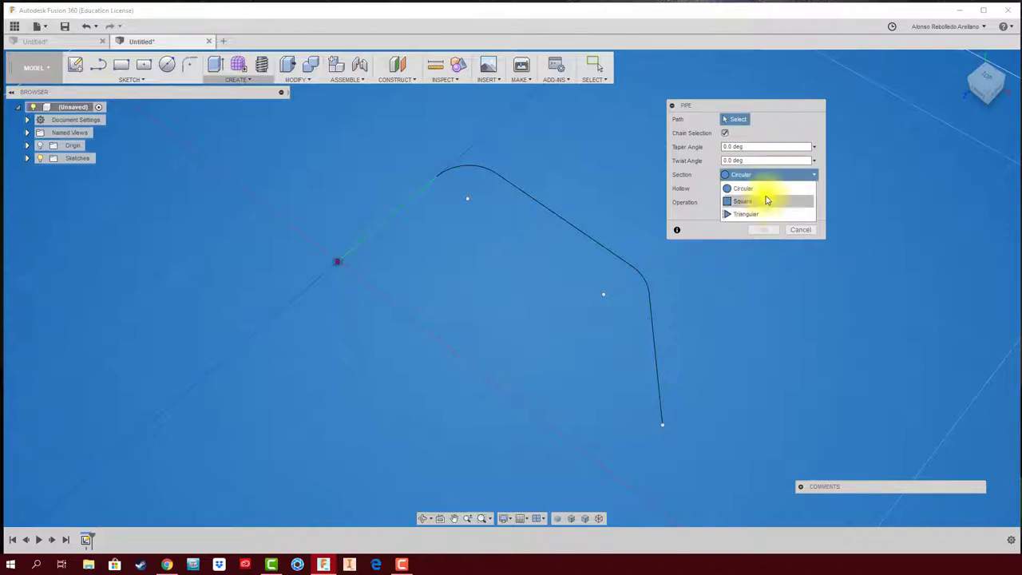
click(760, 175)
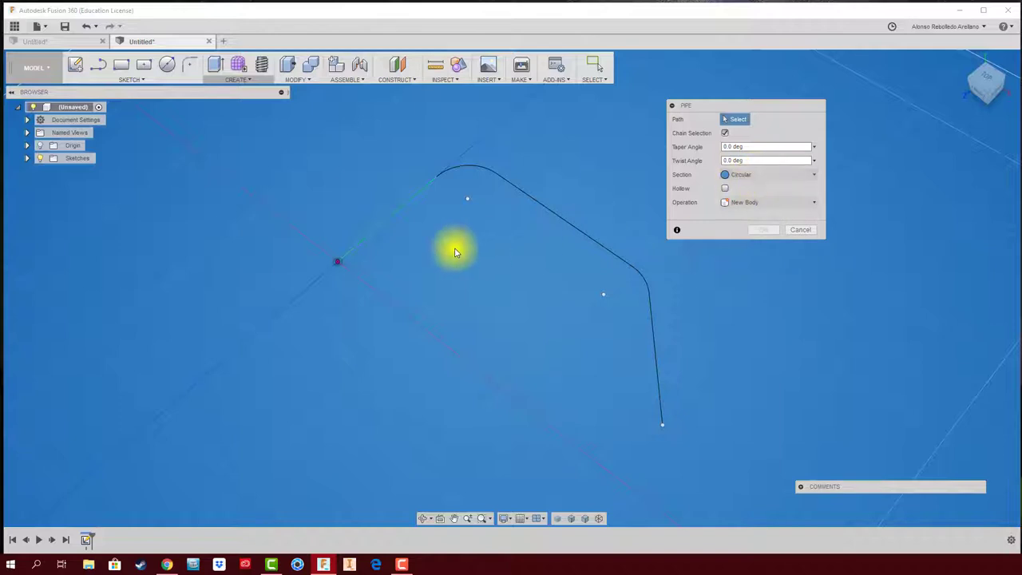
click(399, 210)
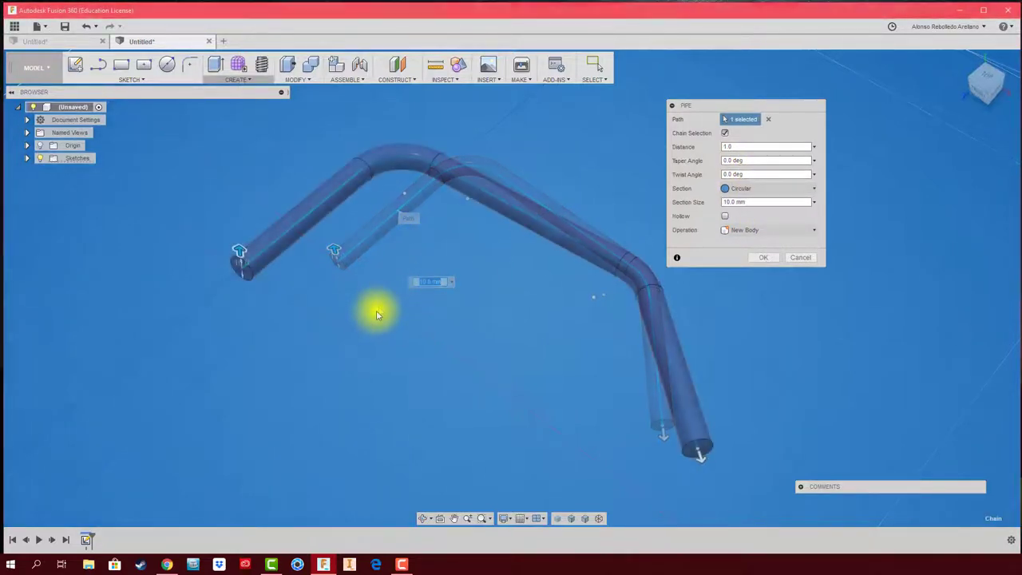
Step: Zoom in and drag the section-size arrow until the tube's section reads 12.4 mm
scroll(377, 315, up, 1)
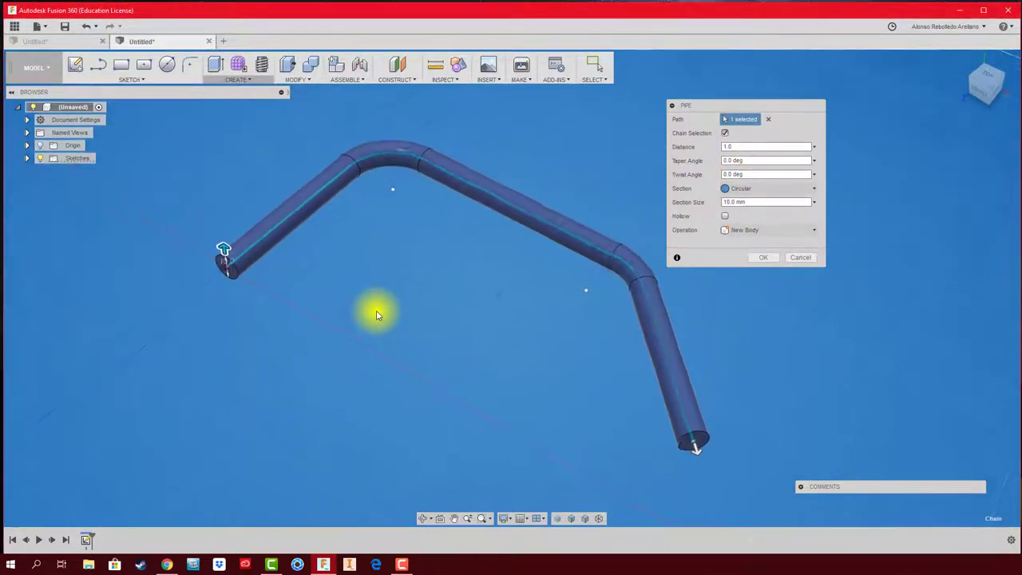
scroll(377, 314, up, 1)
scroll(377, 314, up, 2)
scroll(377, 314, up, 1)
scroll(470, 275, down, 3)
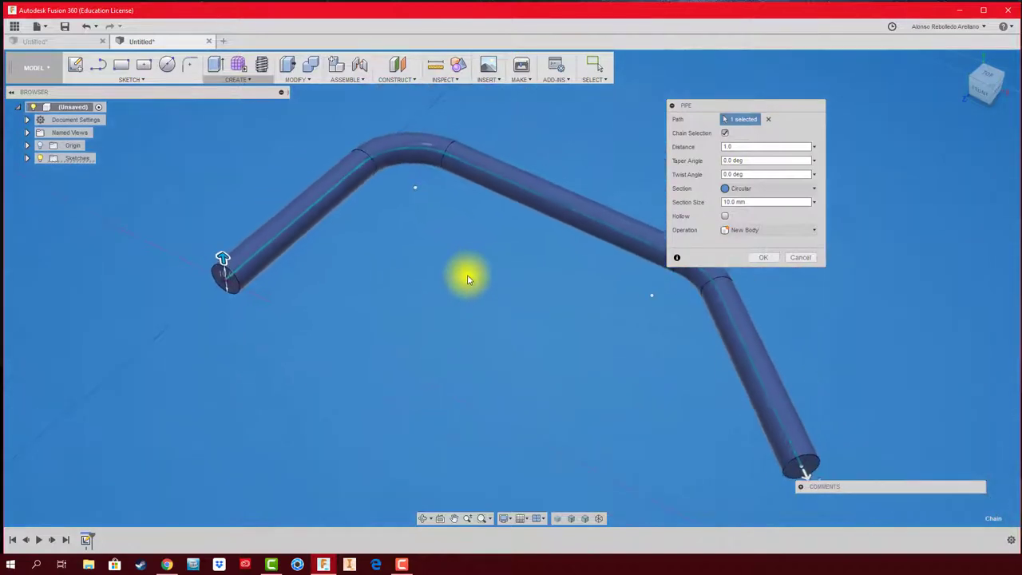
scroll(471, 276, down, 2)
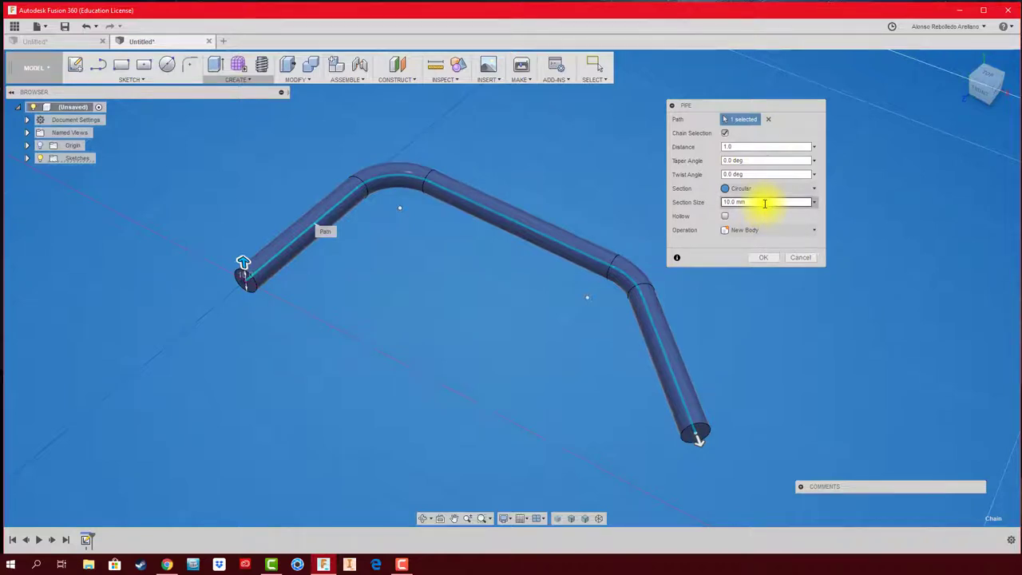
mouse_move(246, 261)
mouse_down()
mouse_move(234, 257)
mouse_move(239, 235)
mouse_move(238, 261)
mouse_up()
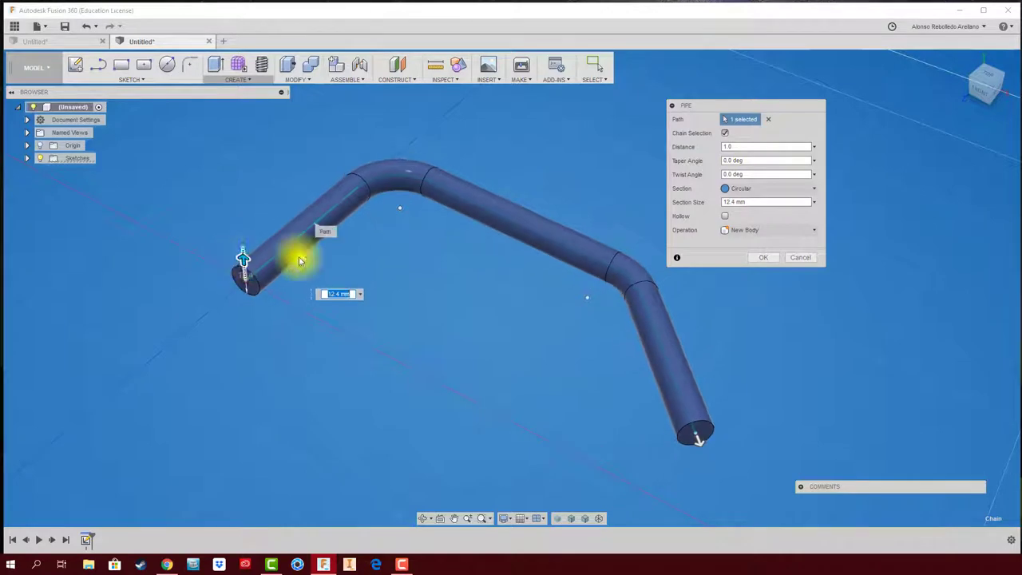
Step: Try the square and then the triangular cross-section for the pipe
click(773, 188)
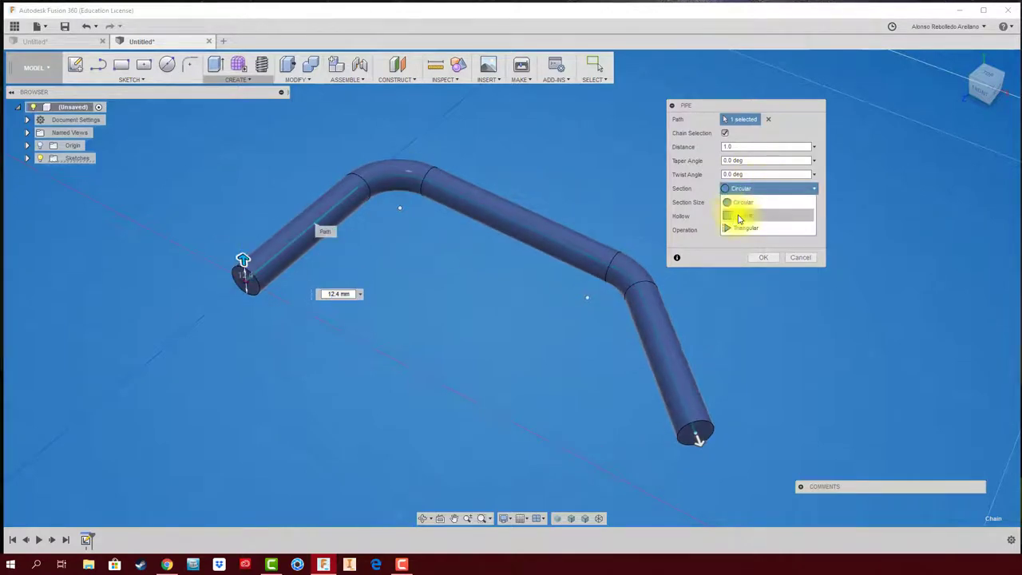
click(740, 216)
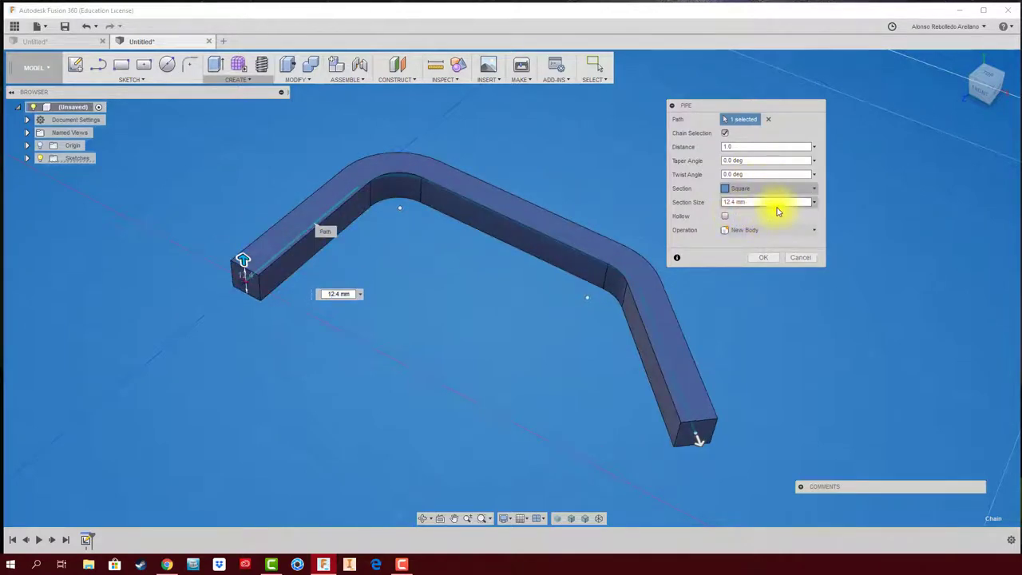
click(815, 190)
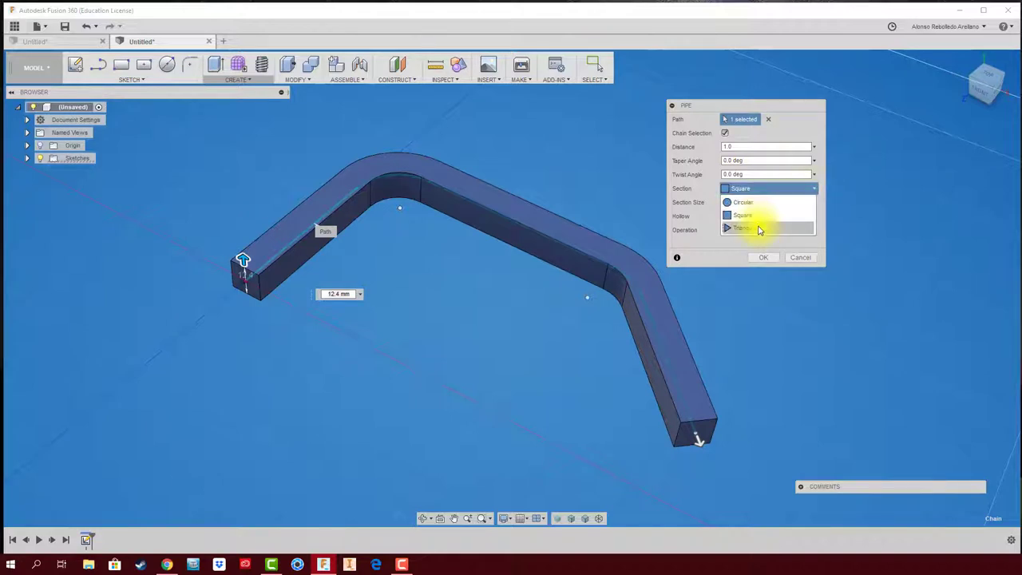
click(760, 229)
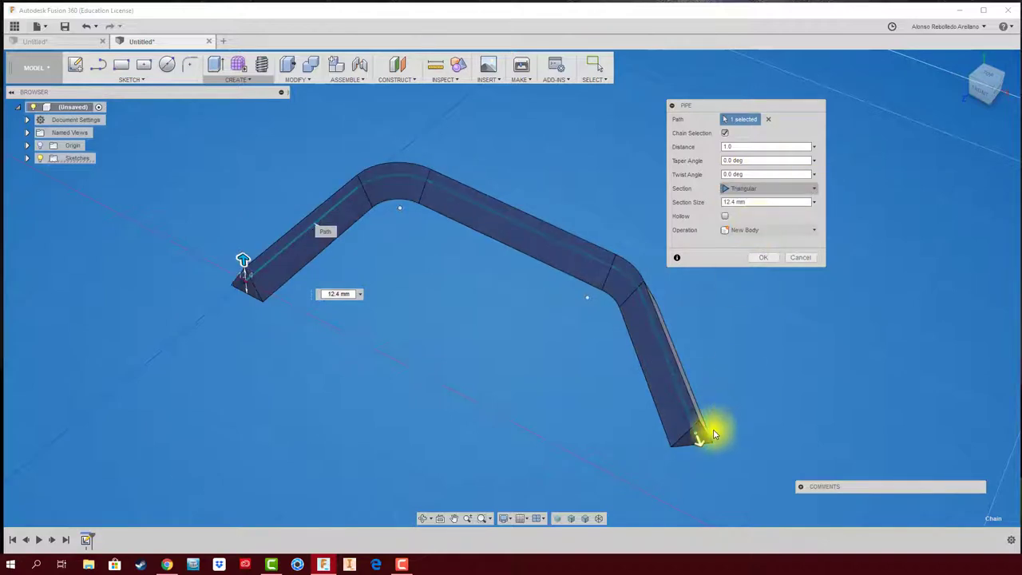
Step: Shorten the pipe to 0.9 of the path and shrink its section to 10.5 mm
drag(700, 440, 688, 407)
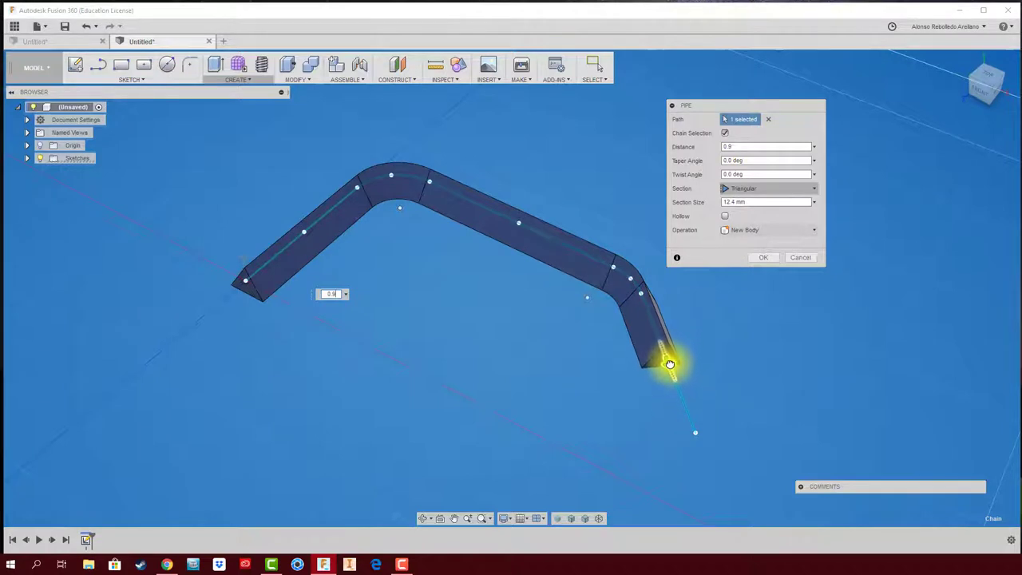
mouse_move(669, 364)
mouse_down()
mouse_move(676, 392)
mouse_move(671, 366)
mouse_up()
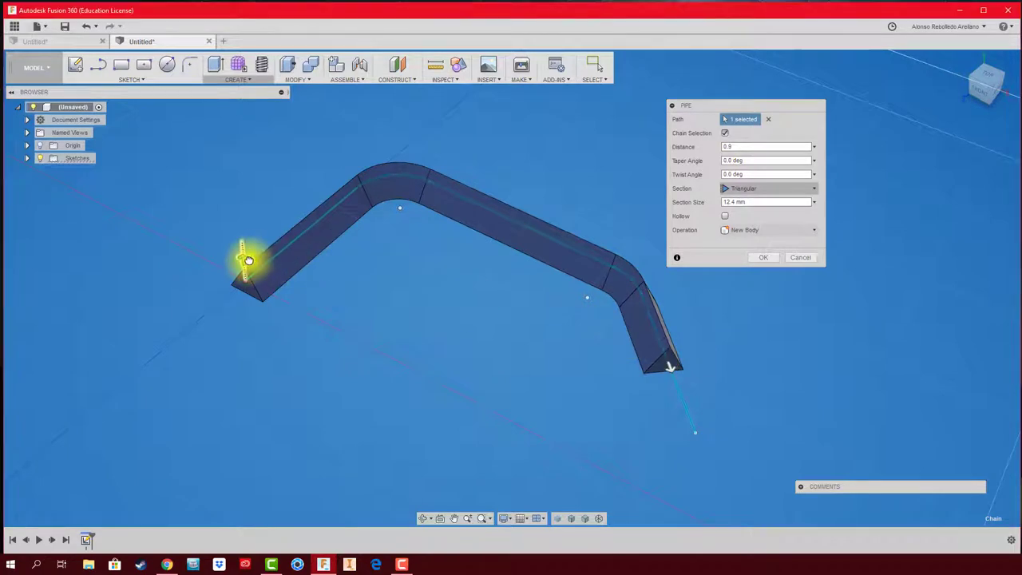
mouse_move(244, 258)
mouse_down()
mouse_move(253, 244)
mouse_move(257, 264)
mouse_up()
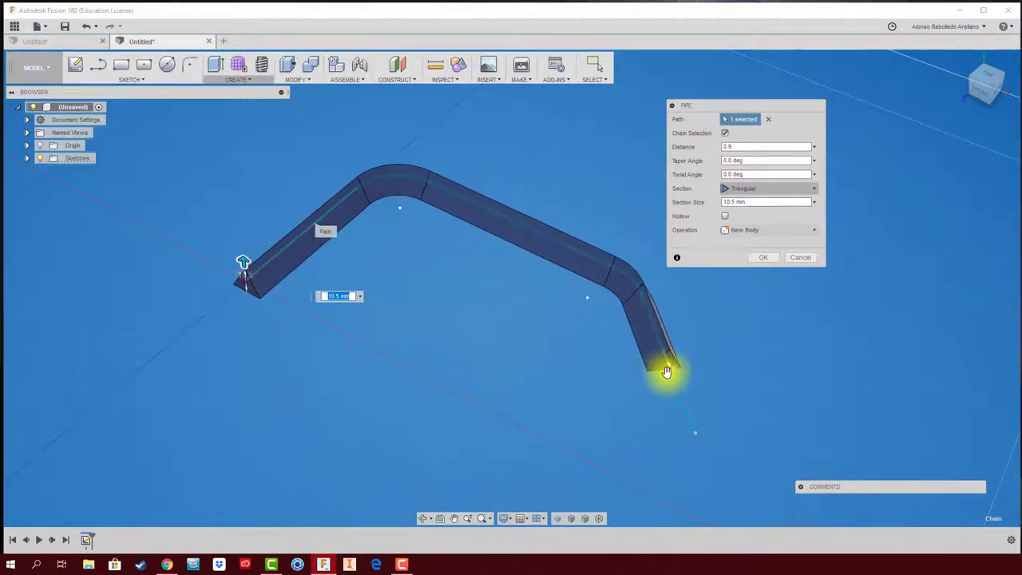
drag(678, 375, 673, 384)
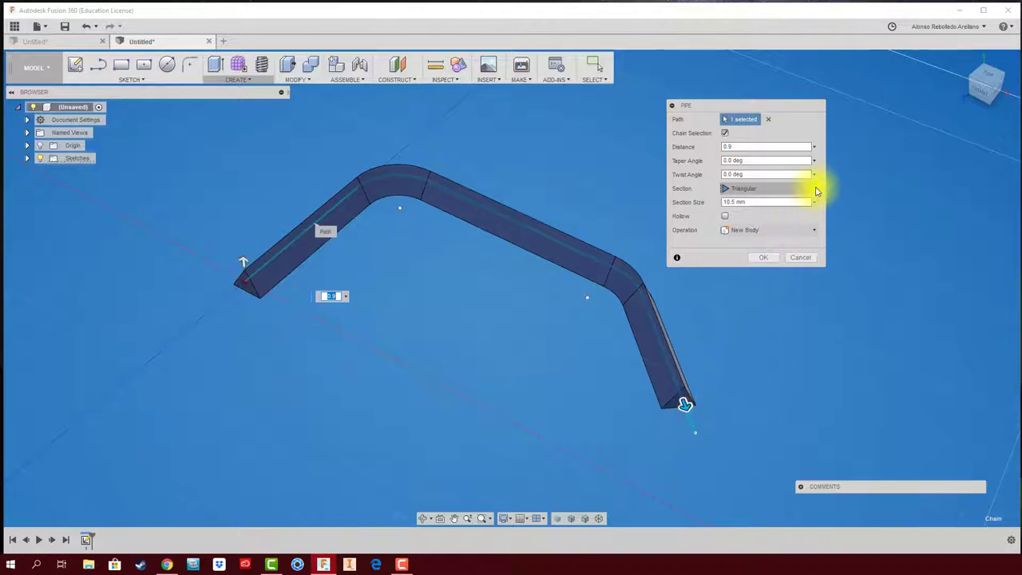
scroll(816, 190, up, 2)
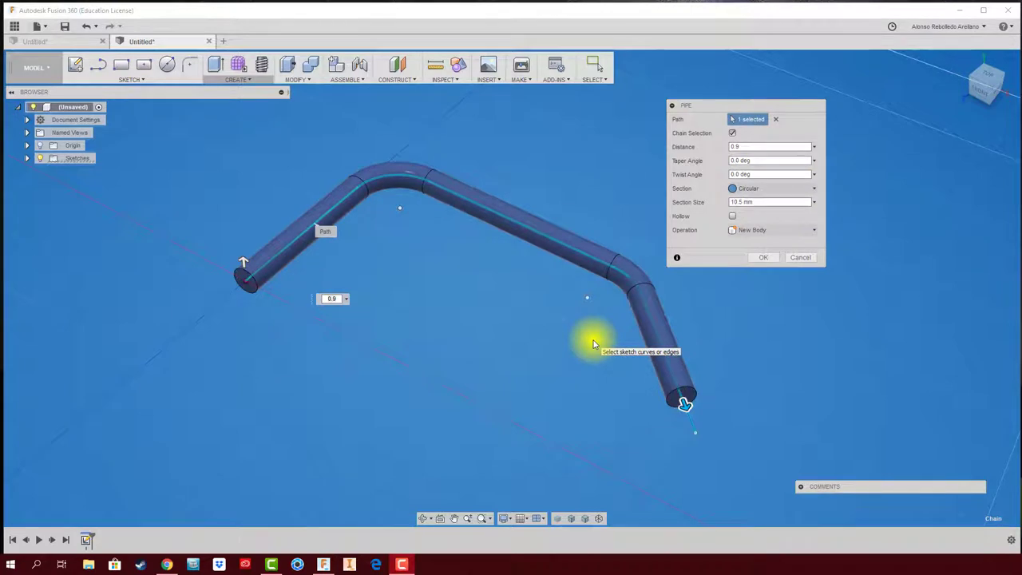
Step: Make the pipe hollow and adjust its wall thickness, trying 1.8, 2.0 and 1.7 mm
click(733, 216)
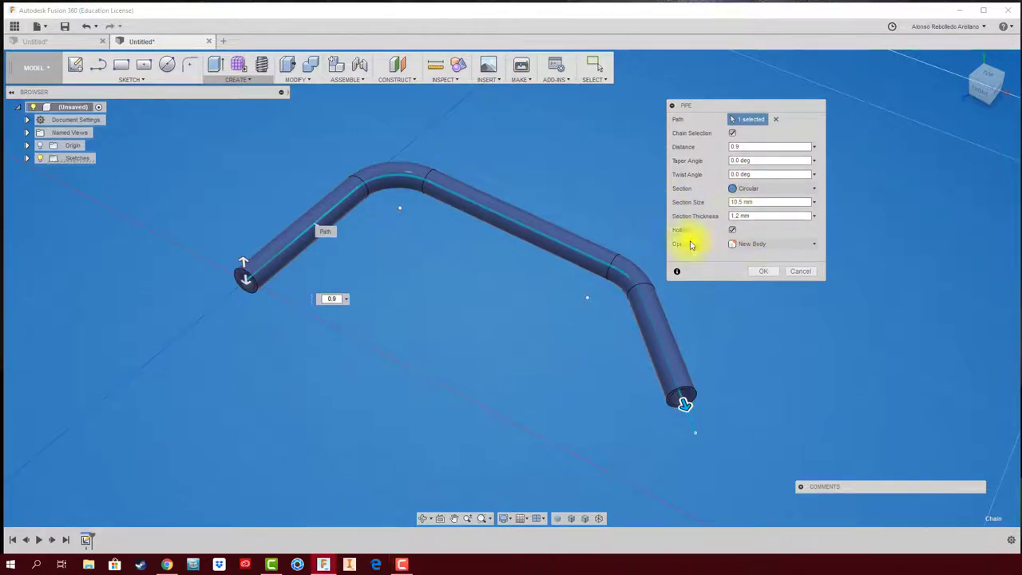
scroll(240, 274, up, 3)
scroll(247, 276, up, 2)
drag(249, 275, 245, 279)
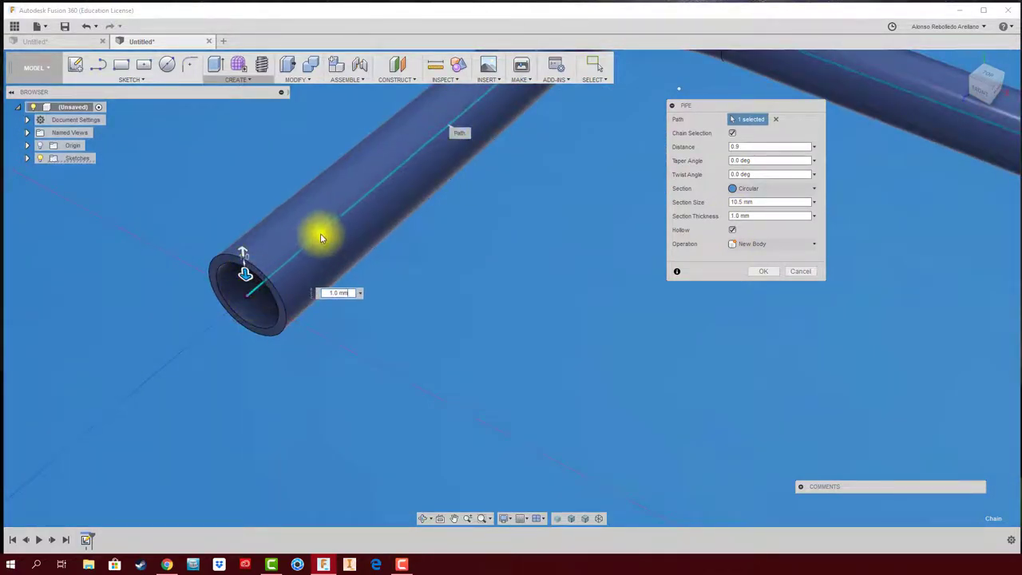
middle_drag(480, 290, 436, 288)
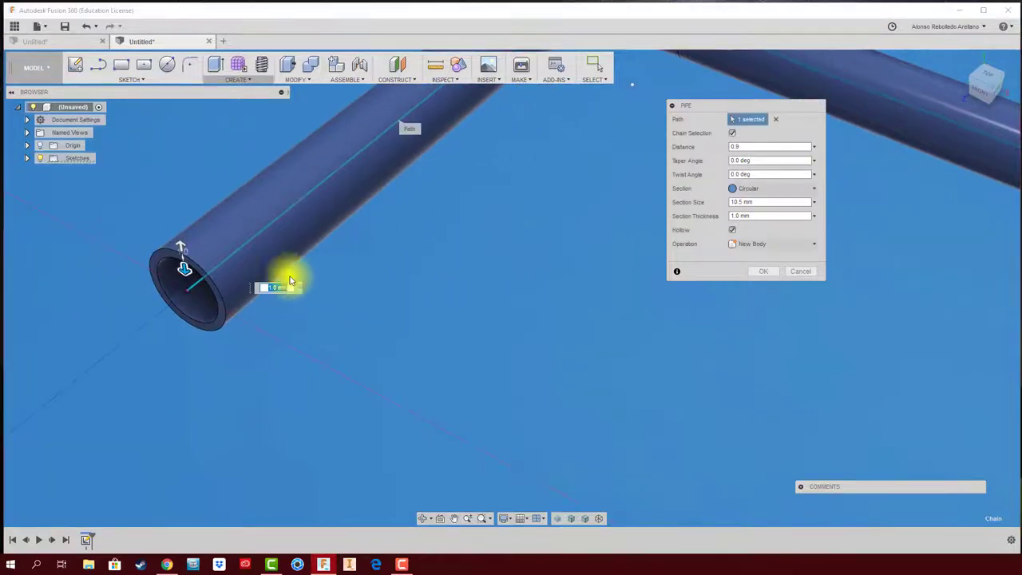
drag(184, 265, 184, 276)
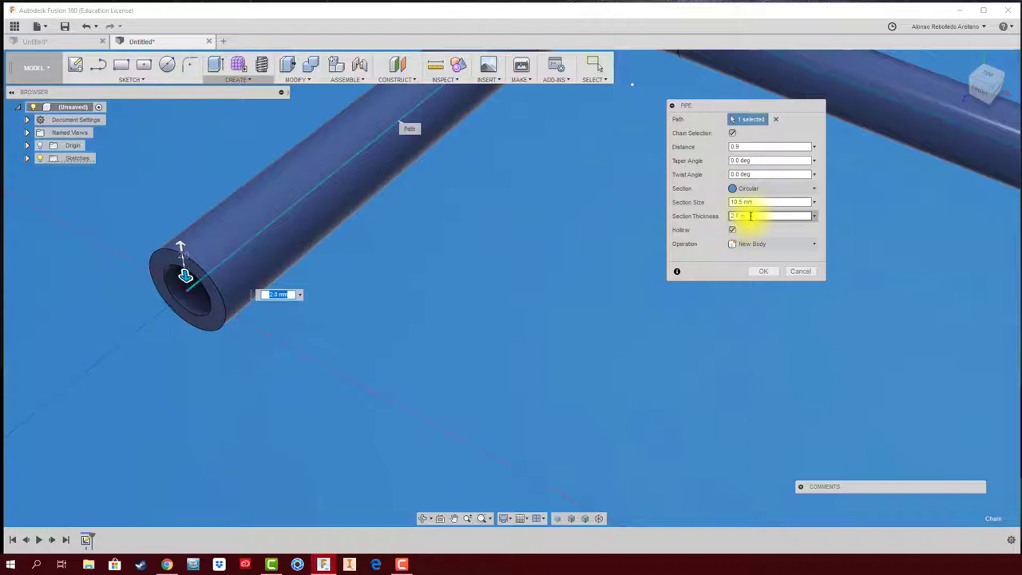
click(185, 270)
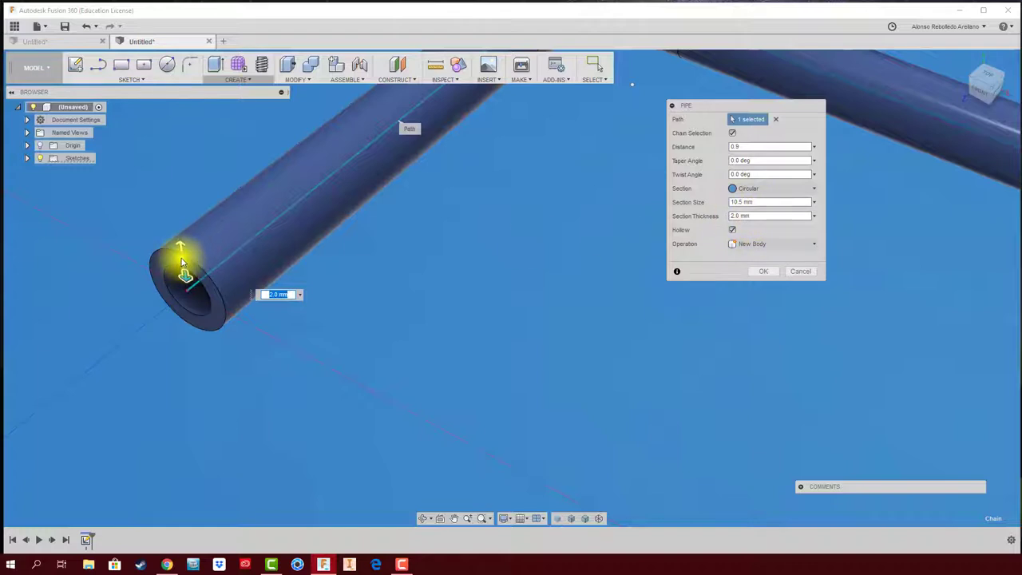
drag(183, 262, 184, 271)
middle_drag(392, 296, 557, 302)
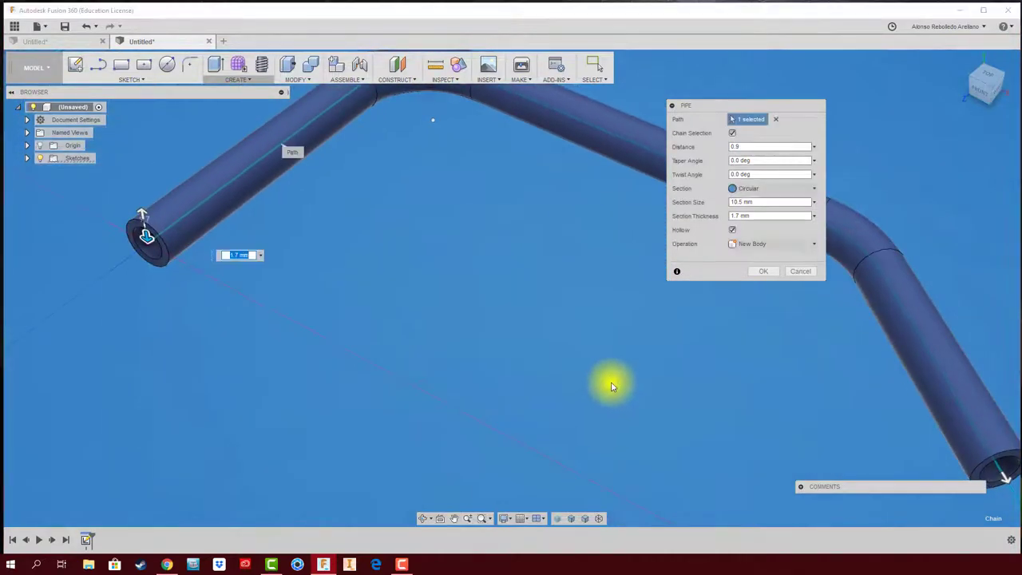
scroll(502, 360, down, 2)
middle_drag(503, 360, 676, 267)
Step: Switch to a triangular section and enlarge it to 12.0 mm
click(814, 189)
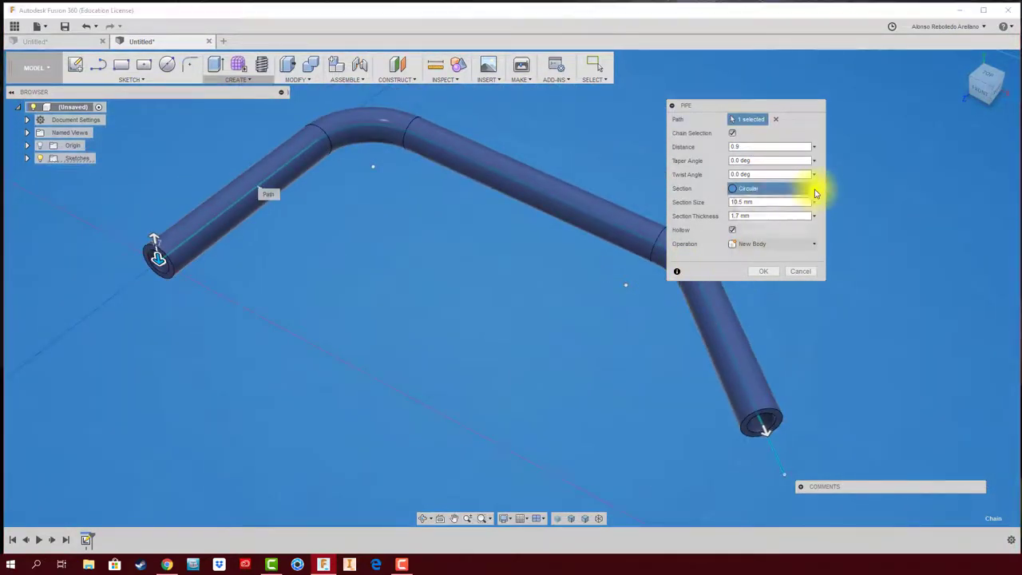
click(751, 229)
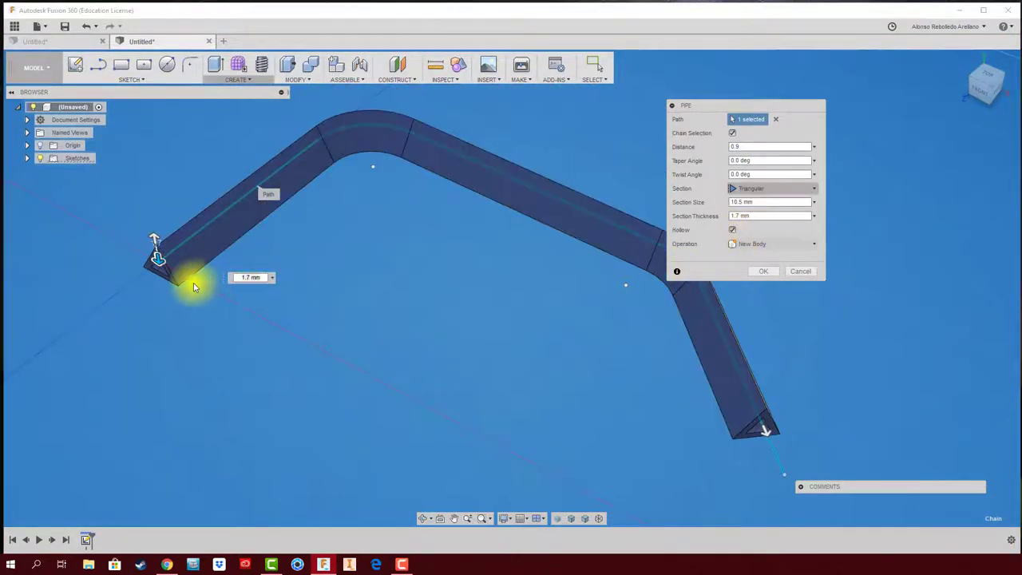
scroll(159, 256, up, 2)
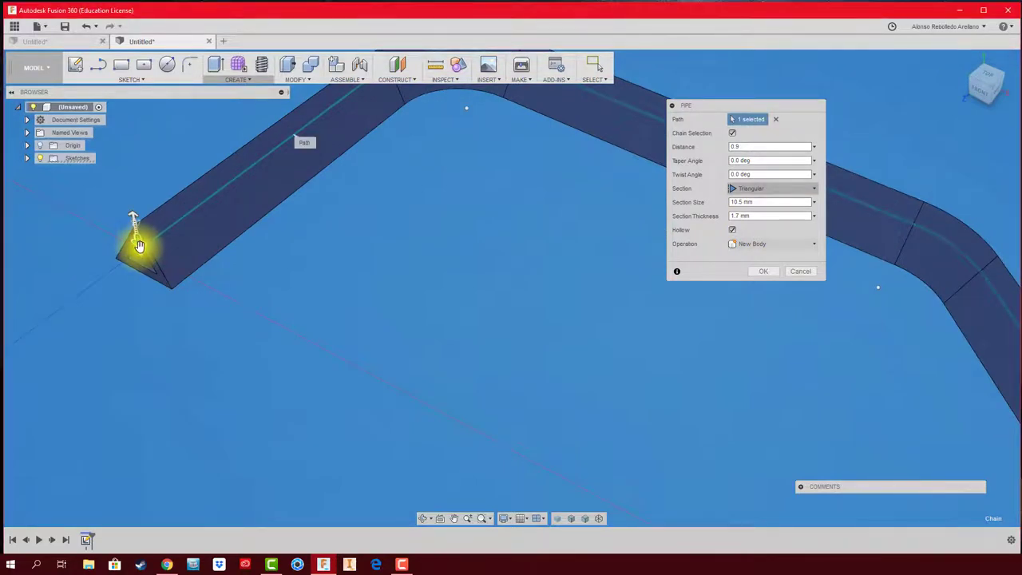
drag(135, 227, 139, 236)
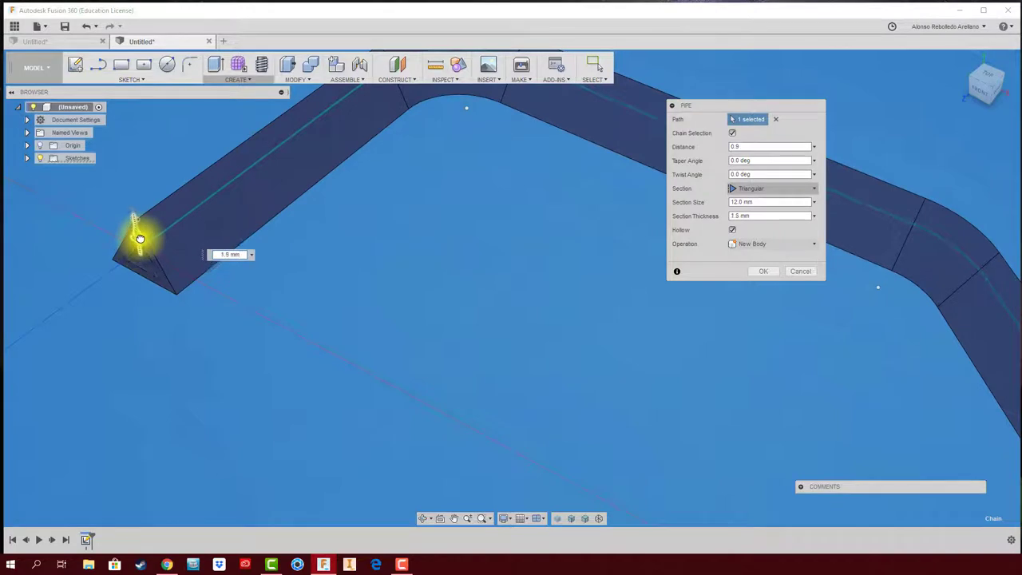
Step: Change to a square section and create the hollow pipe body with 0.9 mm walls
click(810, 189)
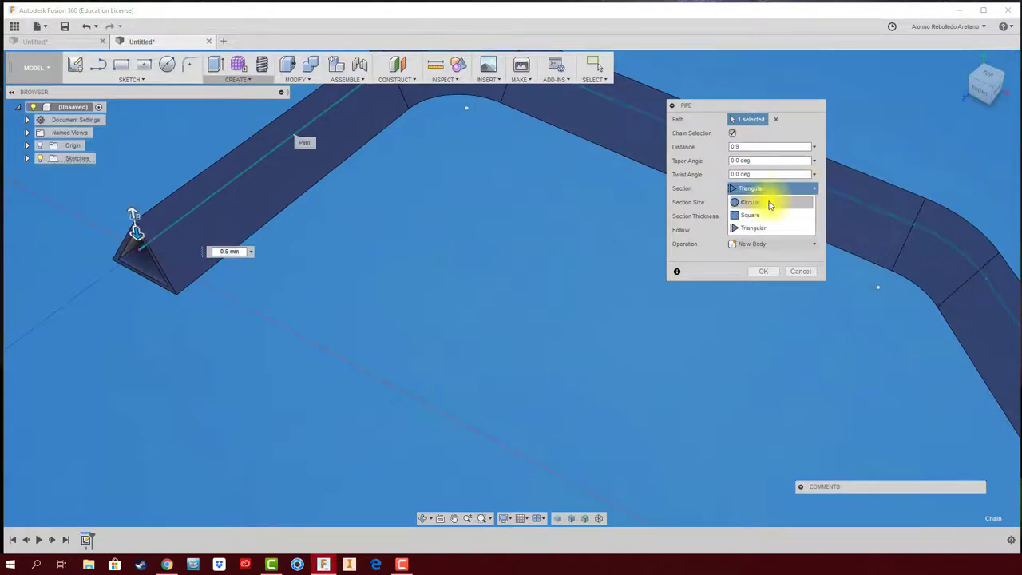
click(758, 212)
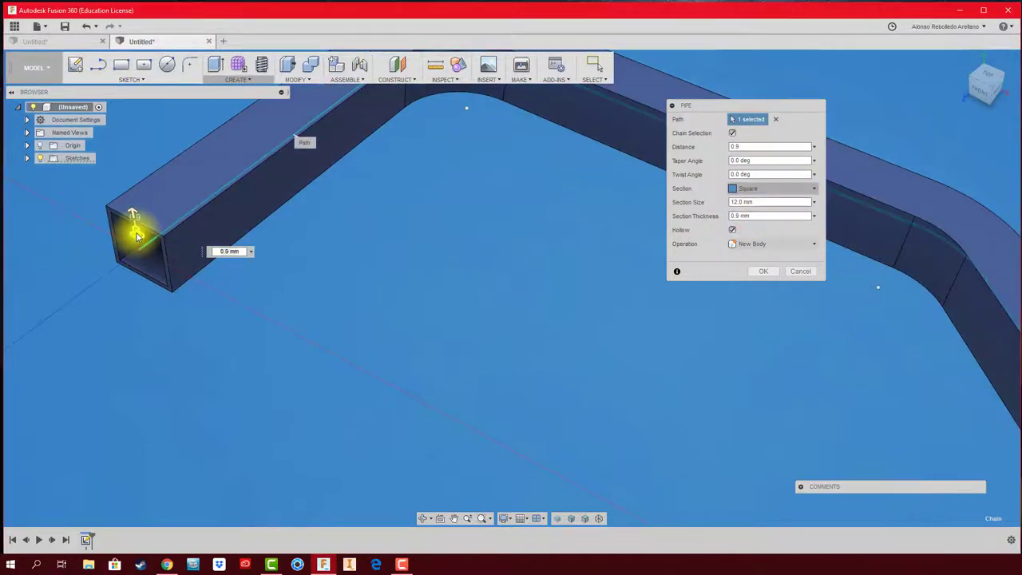
shift+middle_drag(159, 230, 511, 347)
click(765, 271)
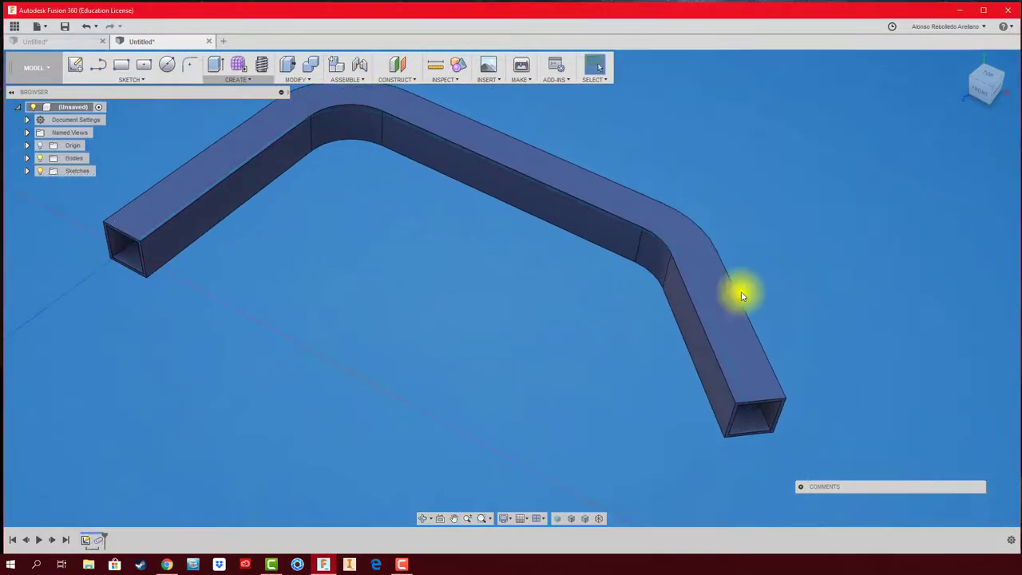
drag(474, 342, 478, 345)
key(Escape)
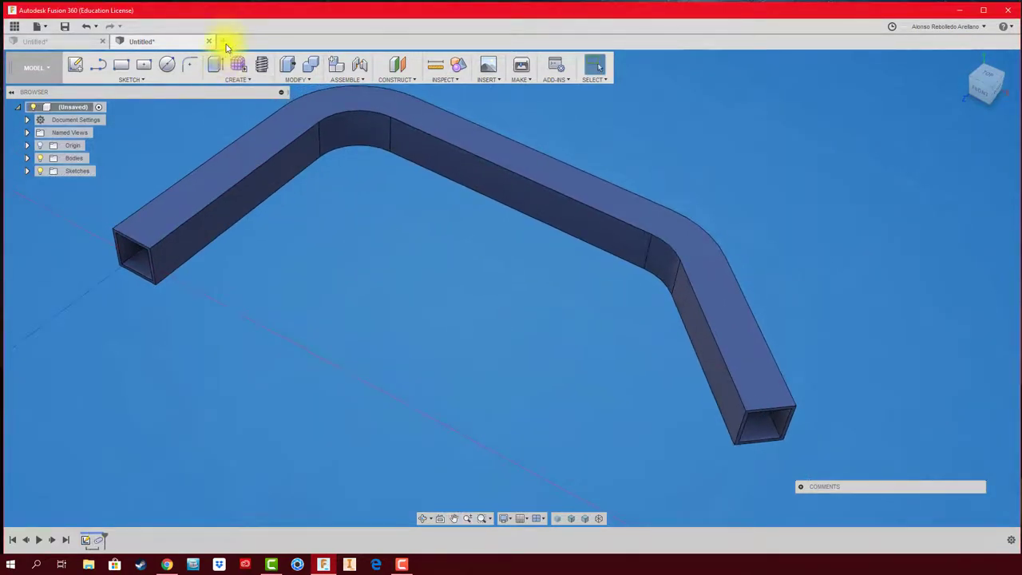
Step: Start a new design and create a sketch on an origin plane
click(226, 42)
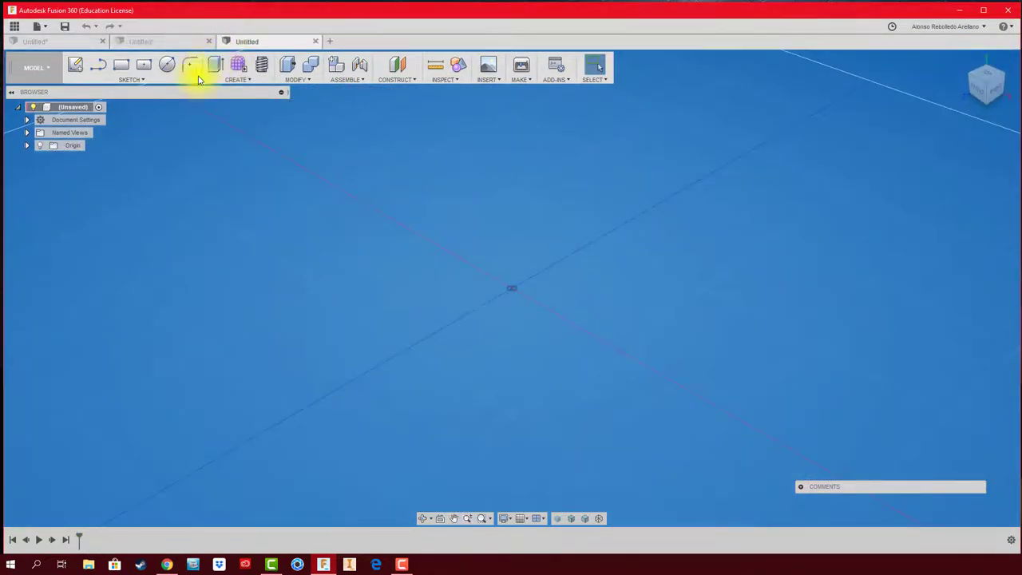
click(129, 79)
click(92, 91)
click(483, 311)
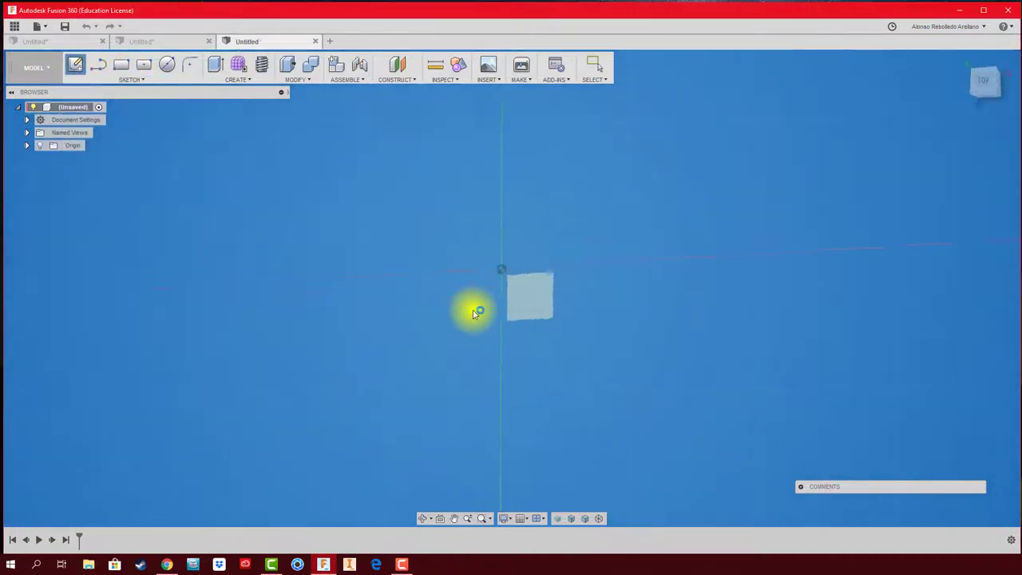
Step: Draw a looping freeform spline from the origin through several points, then finish the sketch
click(135, 79)
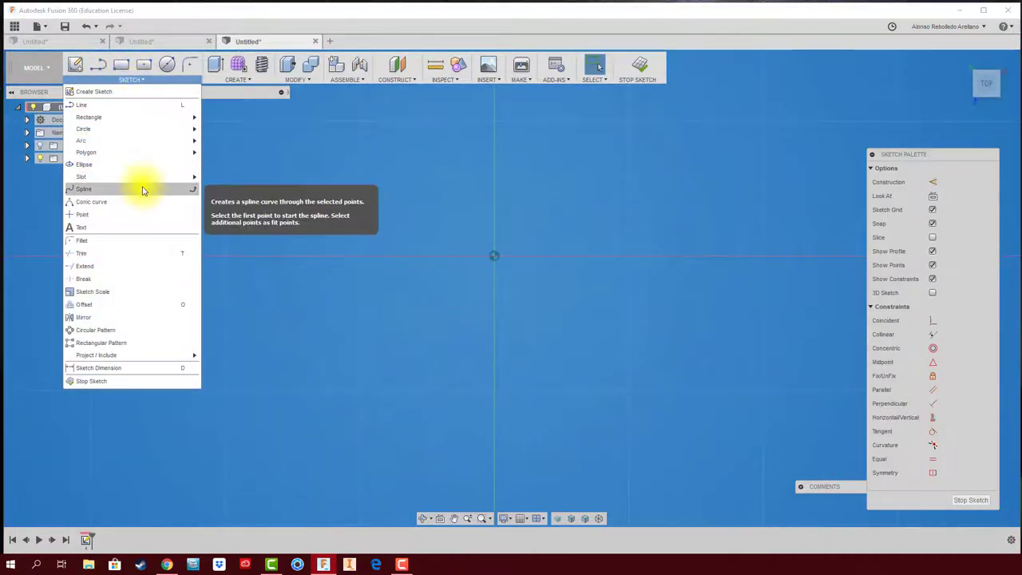
click(192, 189)
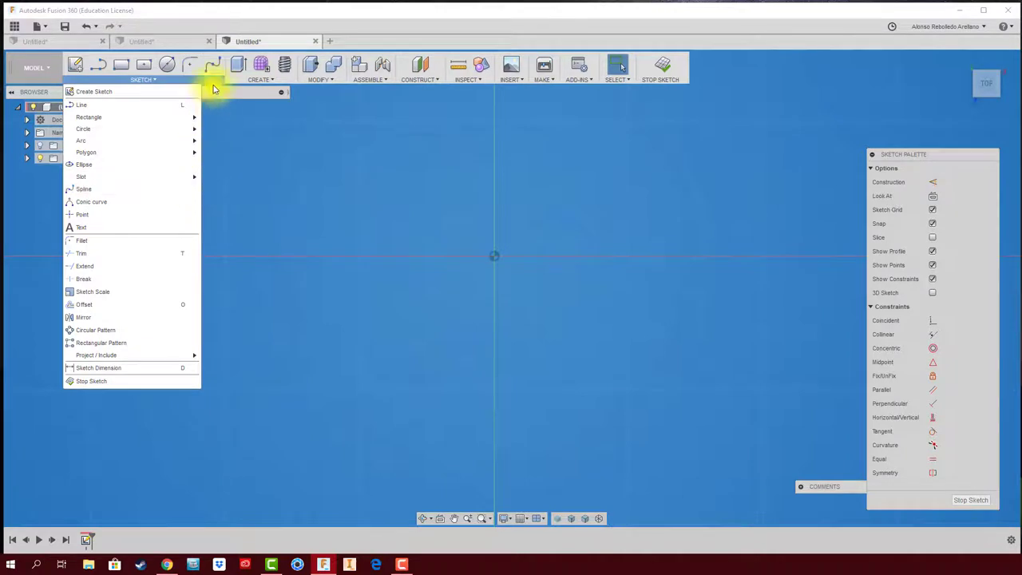
click(495, 257)
click(534, 132)
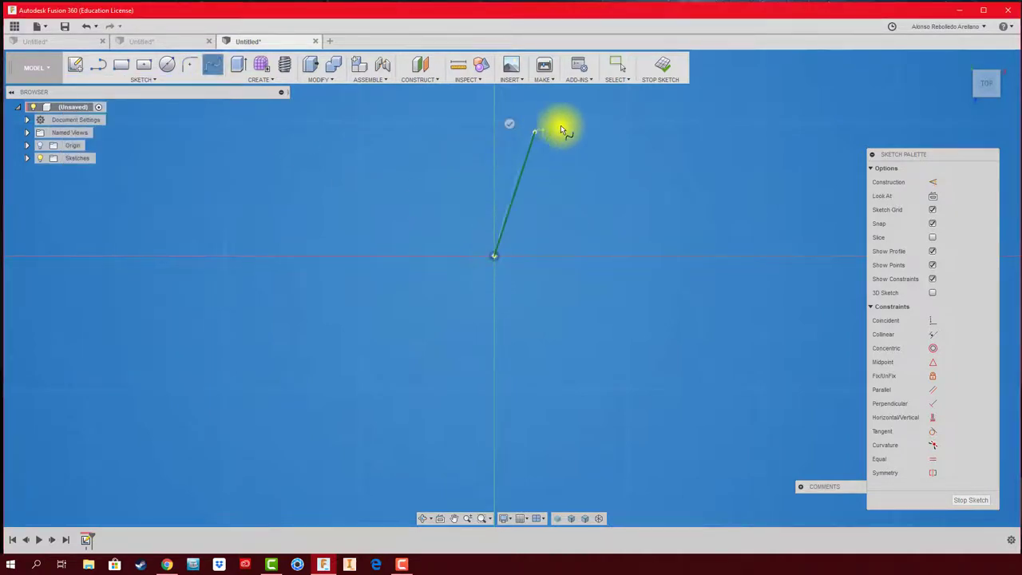
middle_drag(737, 154, 468, 301)
scroll(479, 304, down, 1)
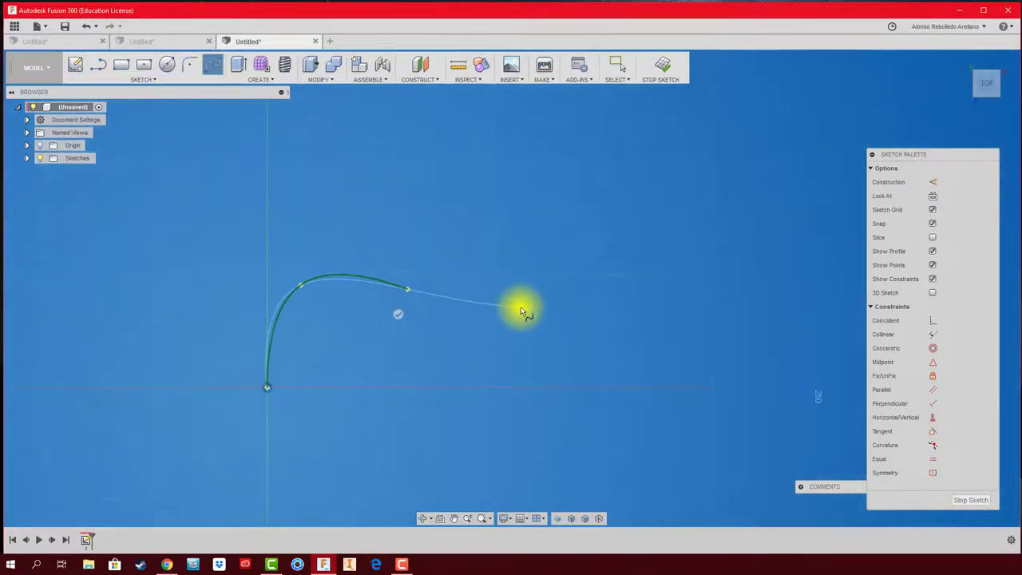
click(521, 306)
click(411, 127)
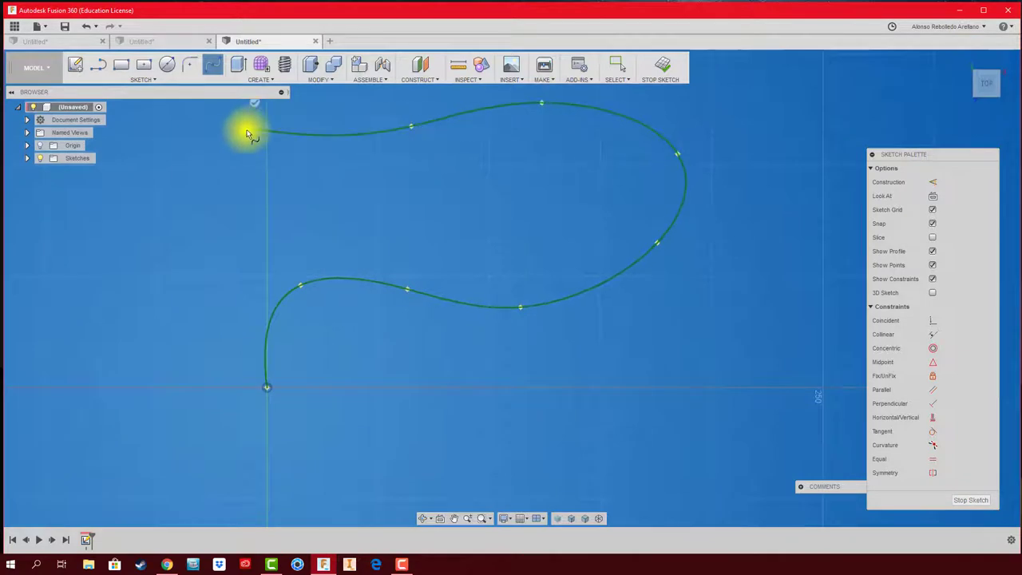
double_click(252, 124)
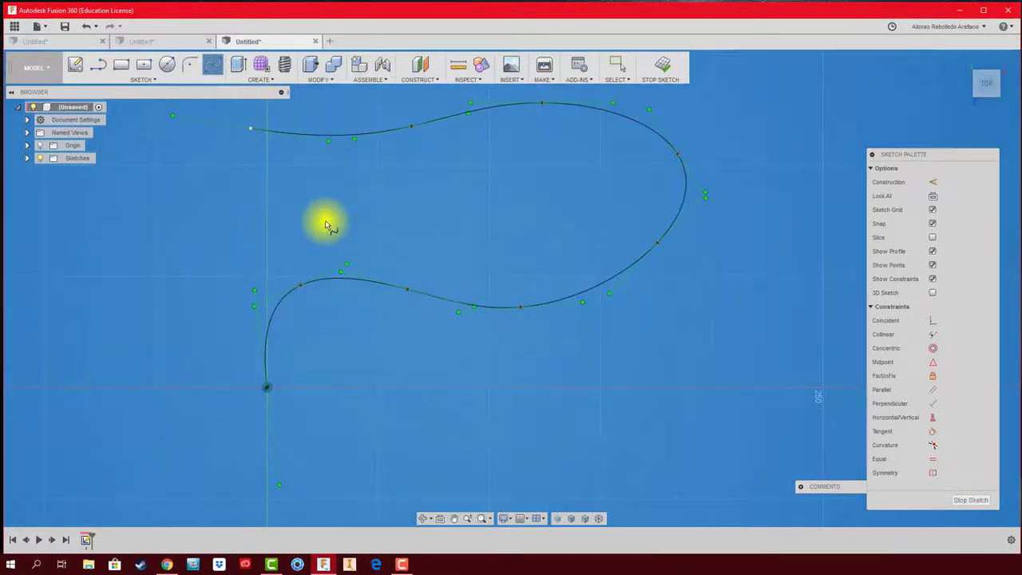
click(665, 68)
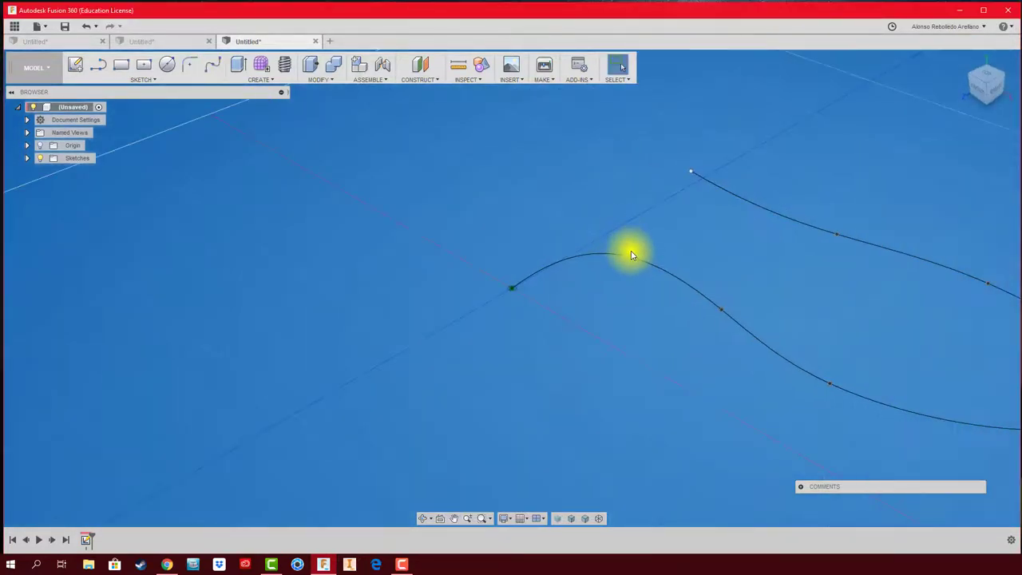
Step: Start a Pipe using the spline curve as its path
click(269, 78)
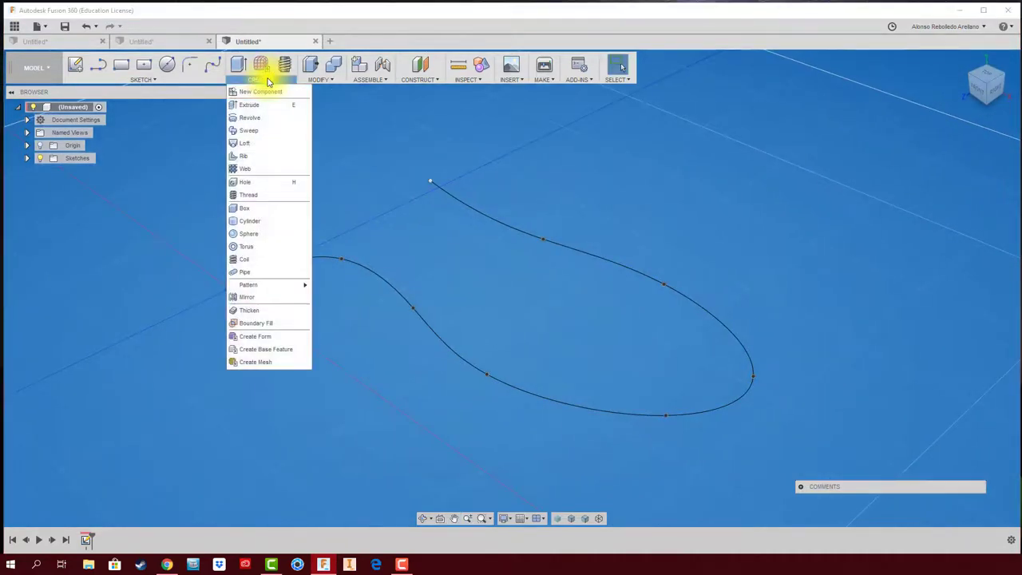
click(256, 272)
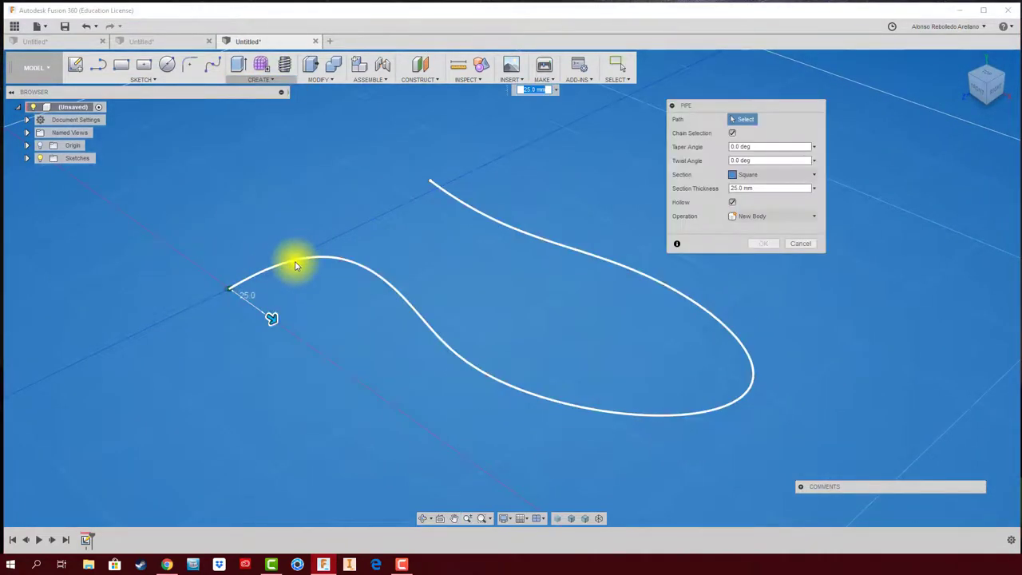
click(297, 260)
scroll(284, 289, up, 3)
scroll(511, 296, down, 3)
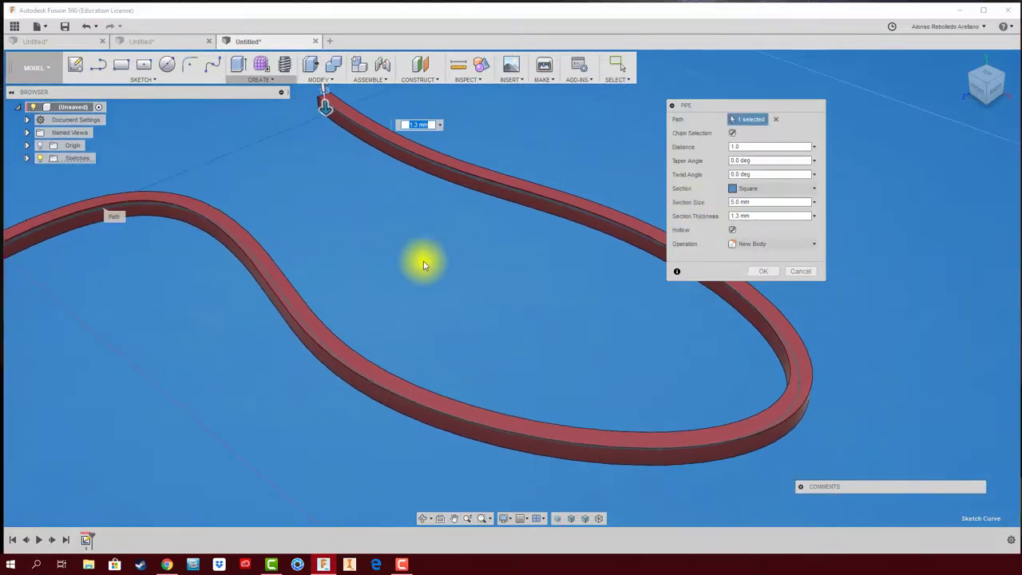
scroll(666, 267, up, 2)
scroll(276, 283, up, 2)
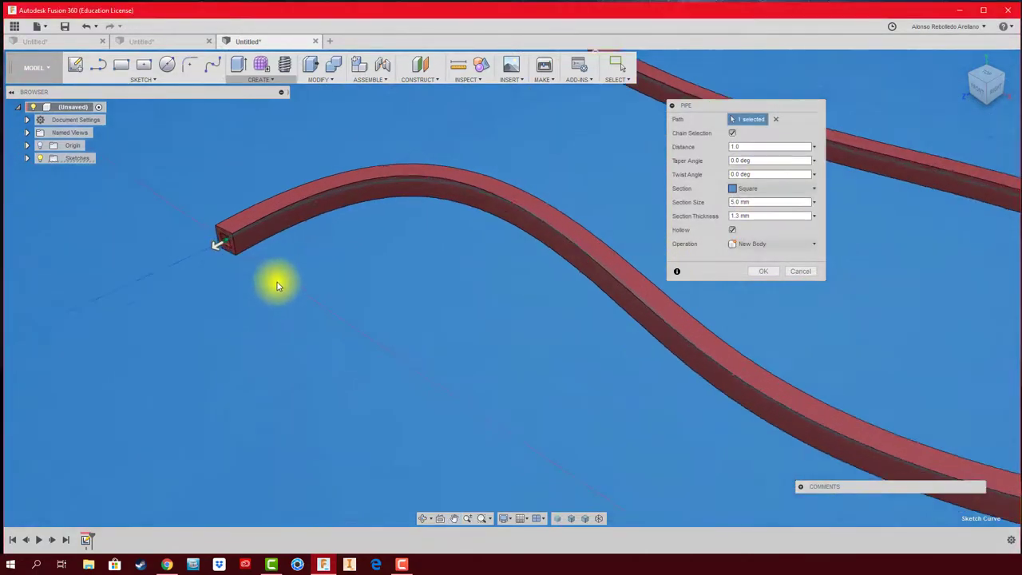
scroll(312, 174, up, 2)
scroll(495, 370, up, 1)
middle_drag(495, 370, 408, 410)
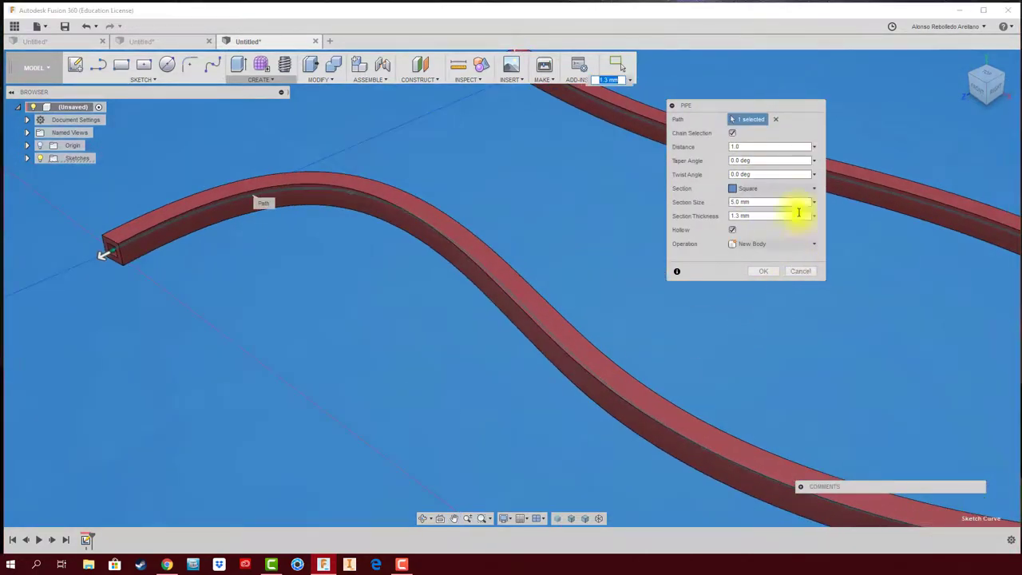
Step: Give the pipe a hollow circular 5 mm section with 1.3 mm walls at distance 1.0, then create it
click(801, 194)
click(787, 201)
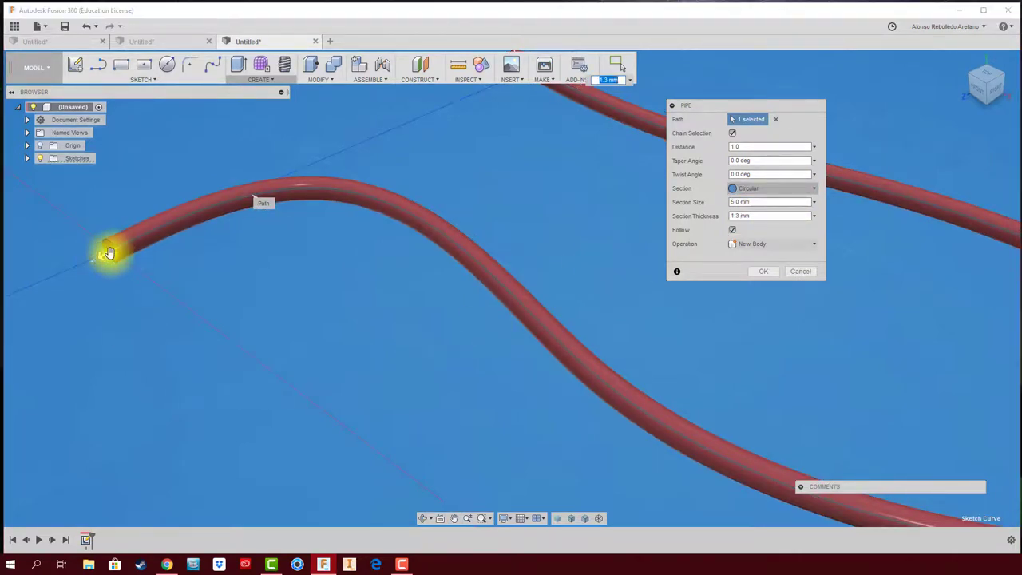
mouse_move(116, 250)
mouse_down()
mouse_move(288, 214)
mouse_move(467, 399)
mouse_up()
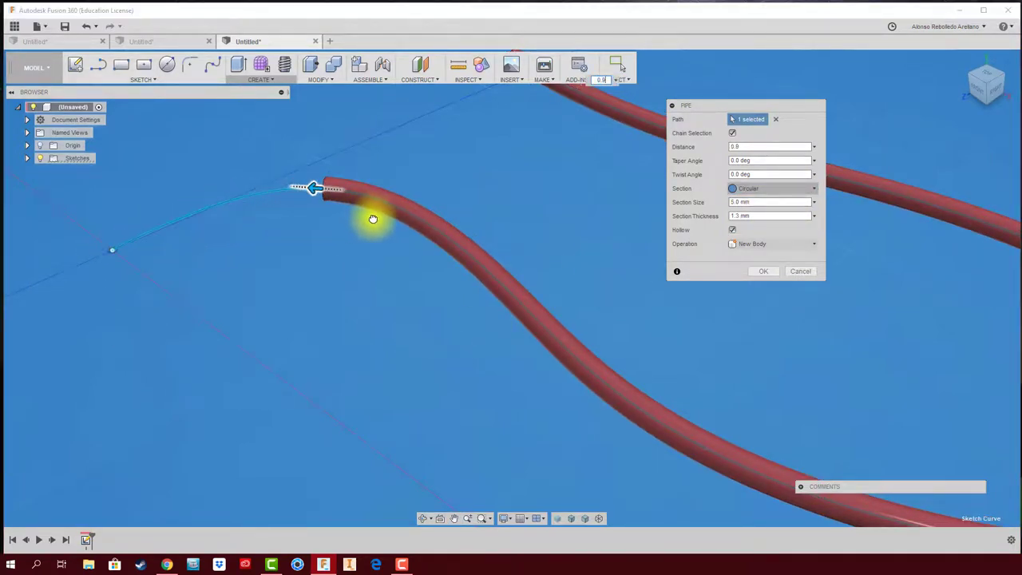
middle_drag(467, 399, 331, 354)
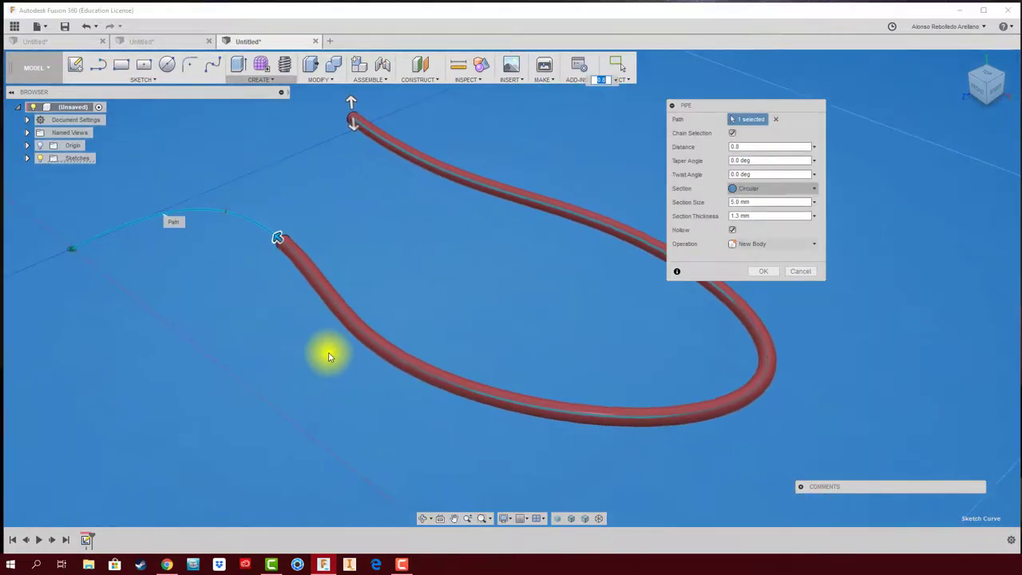
mouse_move(309, 285)
mouse_down()
mouse_move(300, 230)
mouse_move(64, 264)
mouse_up()
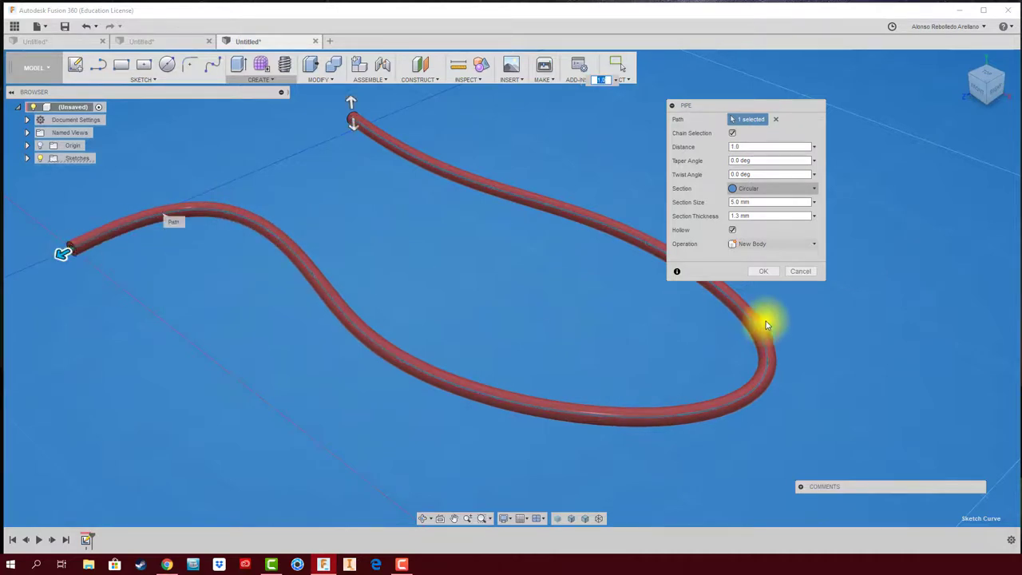
click(762, 272)
middle_drag(359, 439, 359, 453)
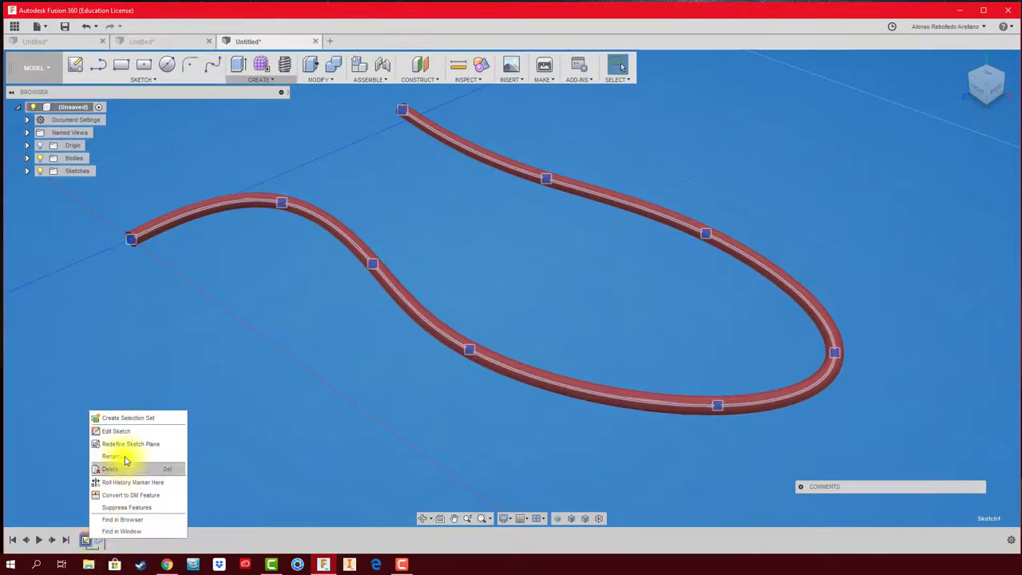
Step: Edit the spline sketch, dragging tangent handles to reshape its bends, and finish the sketch
click(128, 432)
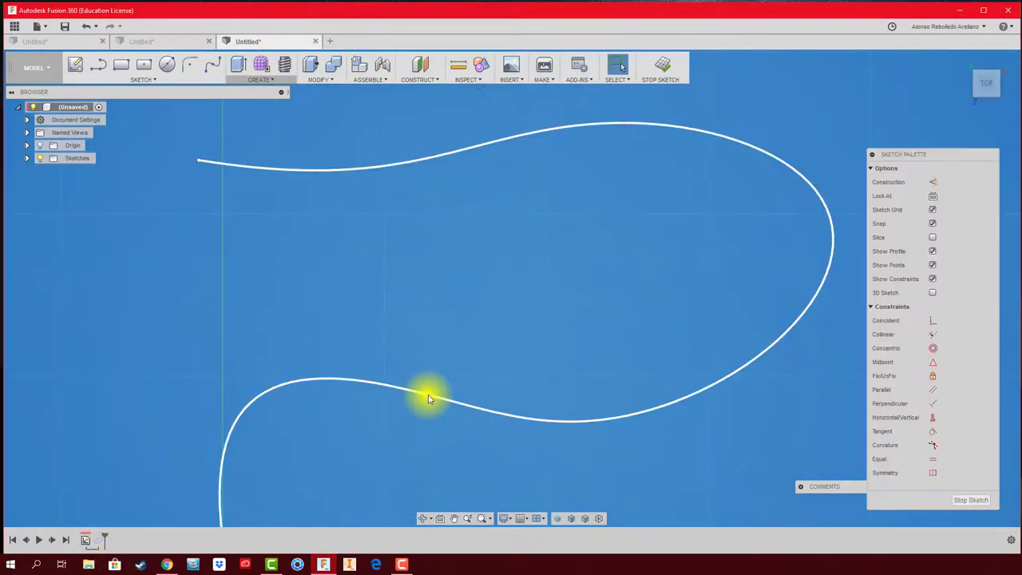
drag(328, 373, 368, 328)
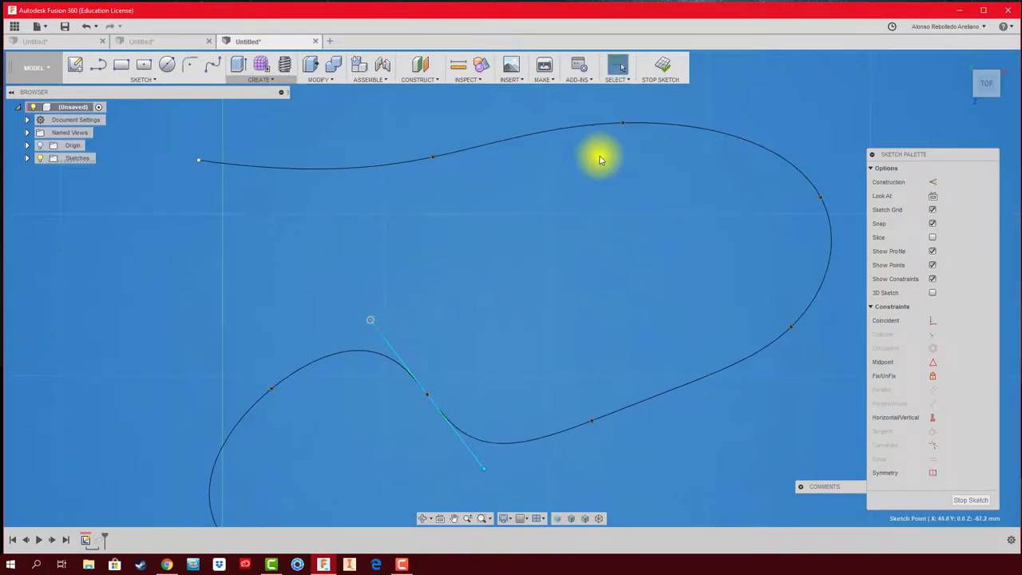
click(622, 125)
mouse_move(728, 121)
mouse_down()
mouse_move(673, 210)
mouse_move(645, 228)
mouse_up()
scroll(589, 262, down, 1)
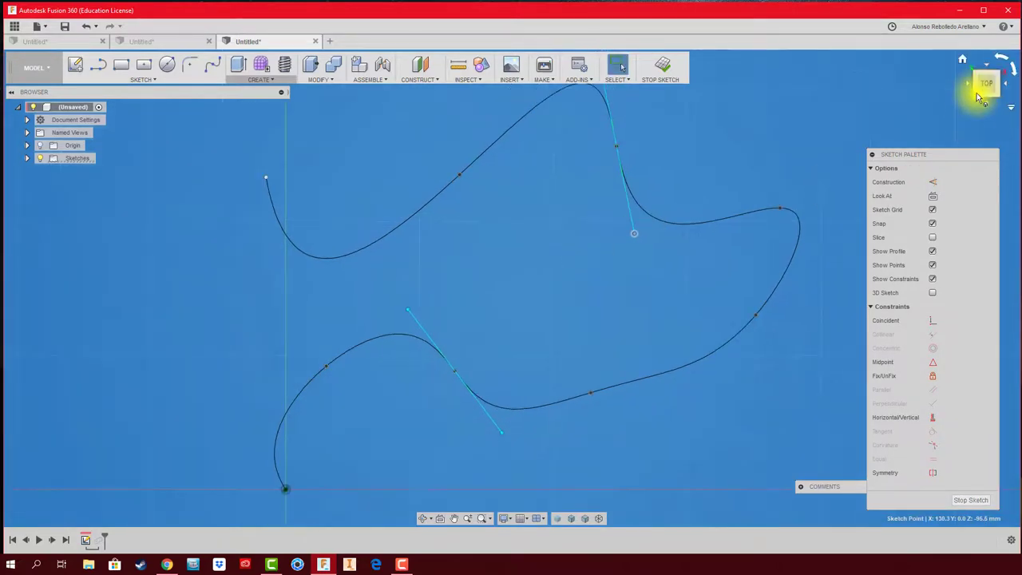
click(985, 72)
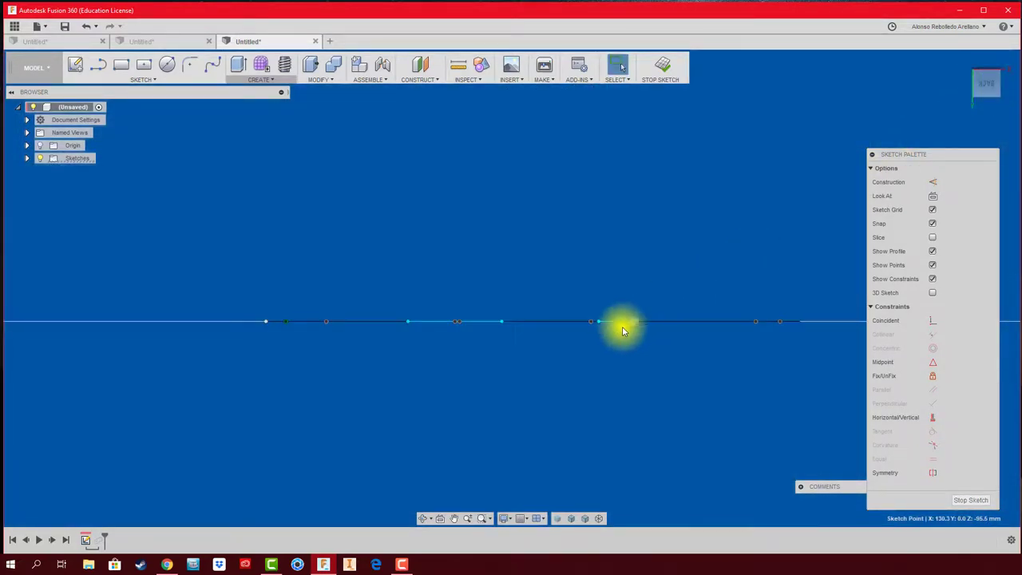
click(632, 323)
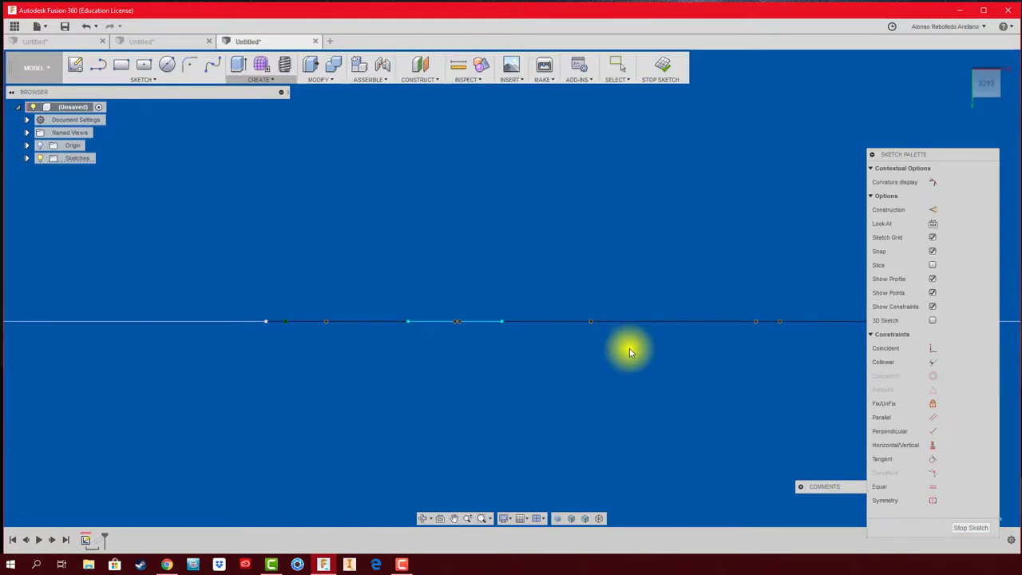
click(663, 74)
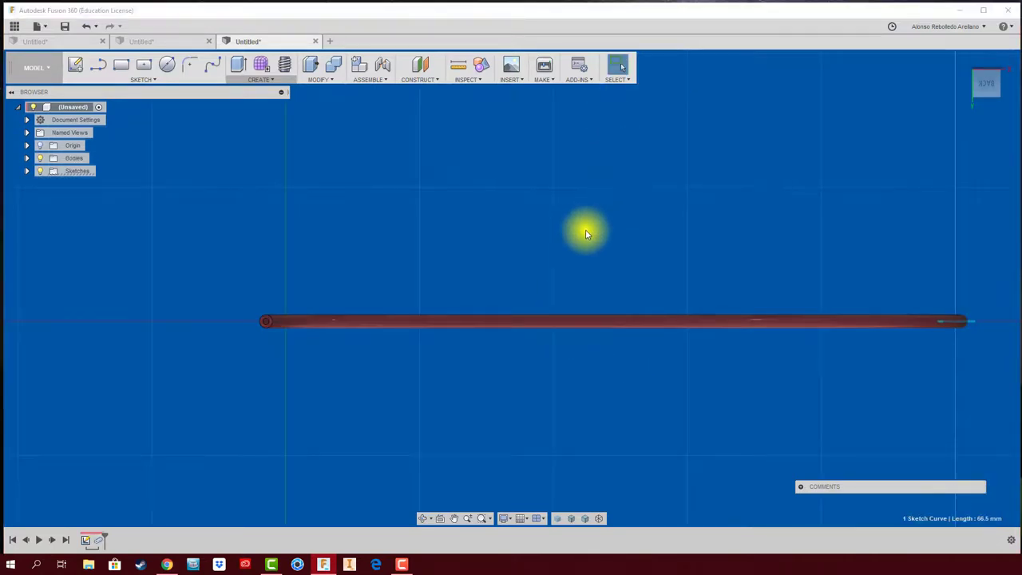
Step: Orbit around the reshaped hollow tube to inspect it from several angles
scroll(585, 231, down, 1)
click(424, 518)
drag(497, 335, 520, 381)
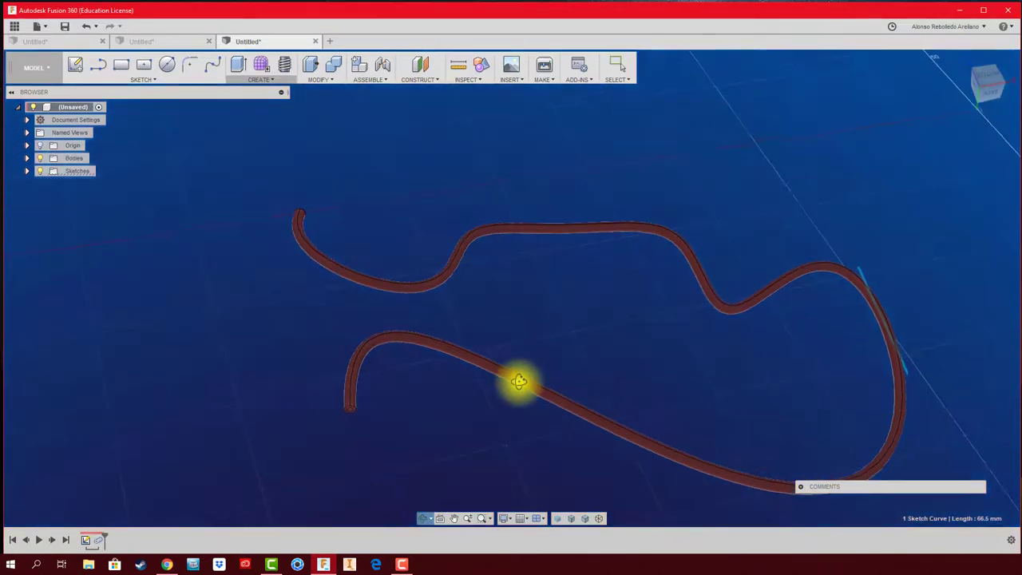
mouse_move(758, 290)
mouse_down()
mouse_move(600, 256)
mouse_move(624, 318)
mouse_up()
key(Escape)
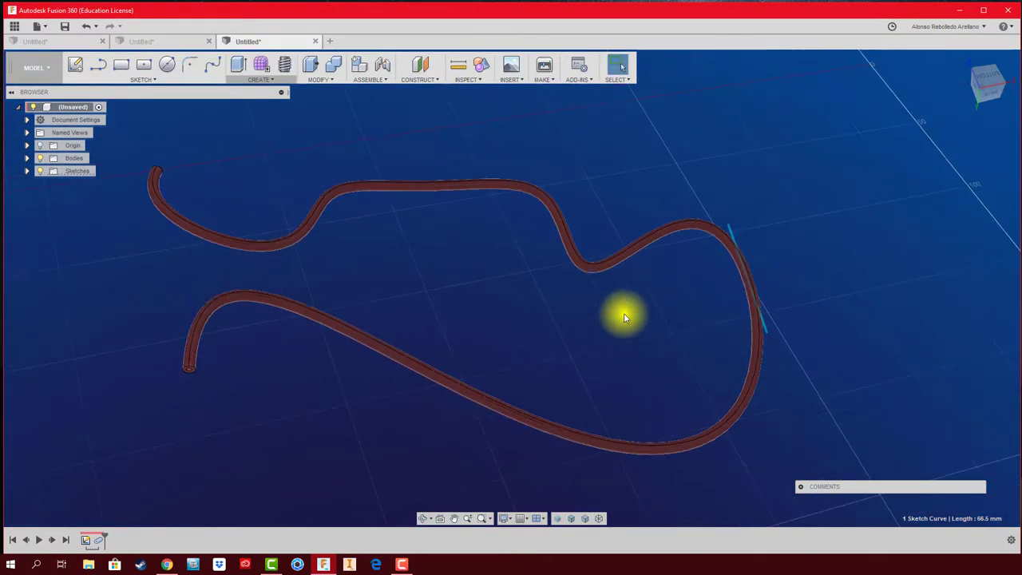
mouse_move(454, 306)
shift+middle_down()
mouse_move(472, 312)
mouse_move(497, 299)
mouse_move(232, 417)
mouse_move(118, 505)
shift+middle_up()
Step: Edit the pipe feature to a square section running 0.8 of the spline
right_click(94, 542)
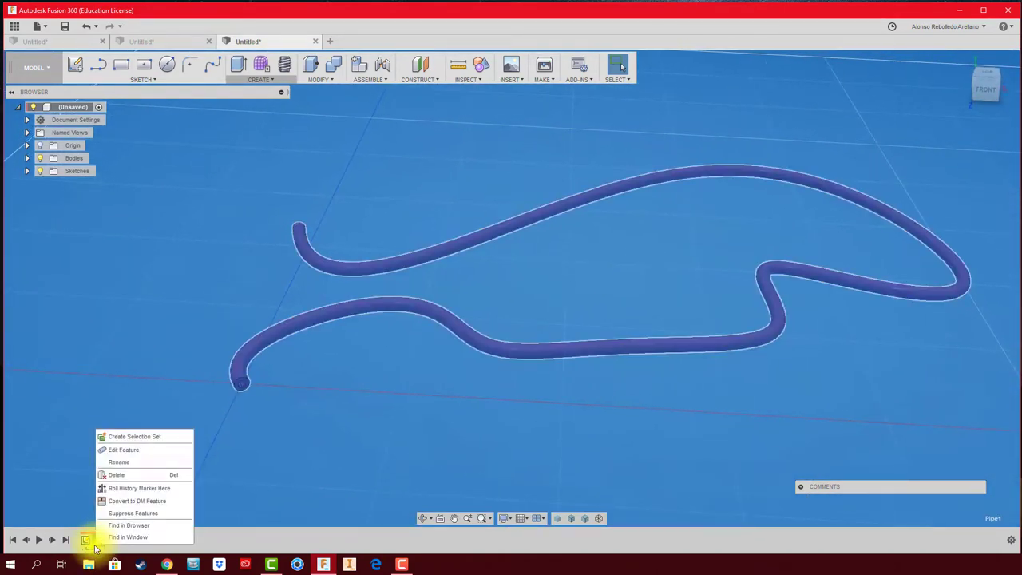
click(129, 452)
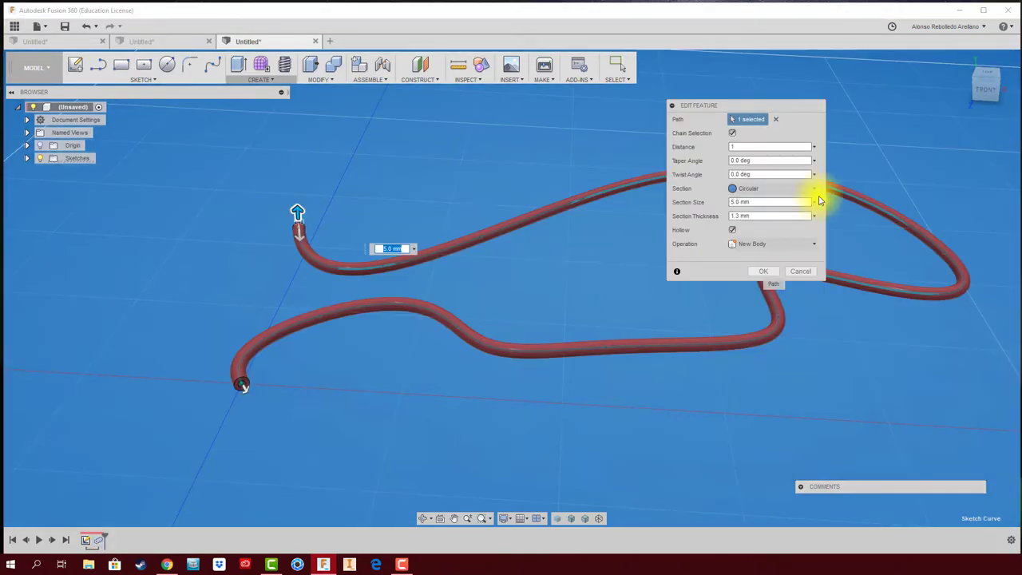
click(801, 190)
click(775, 215)
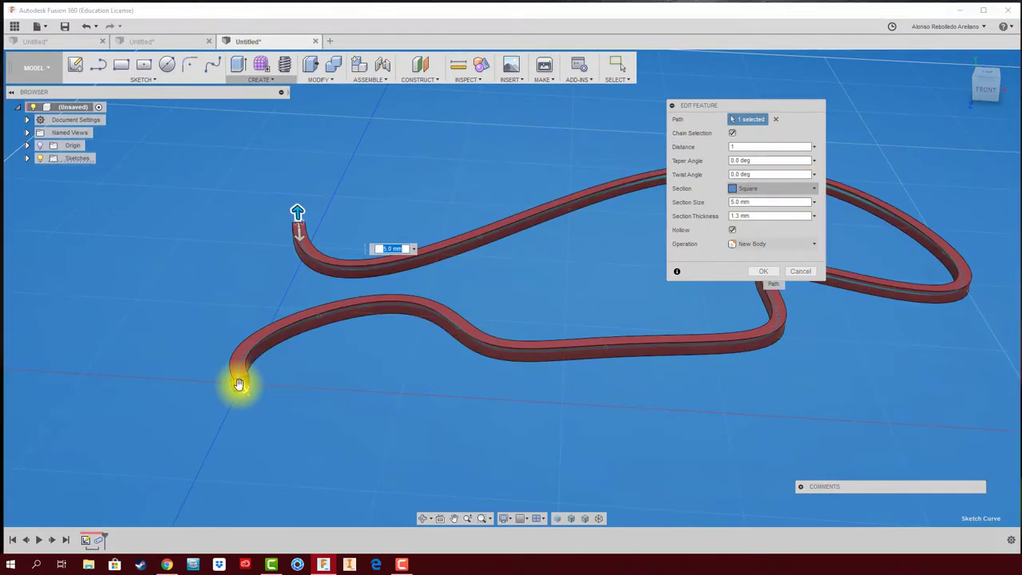
mouse_move(242, 387)
mouse_down()
mouse_move(314, 306)
mouse_move(447, 351)
mouse_move(632, 366)
mouse_up()
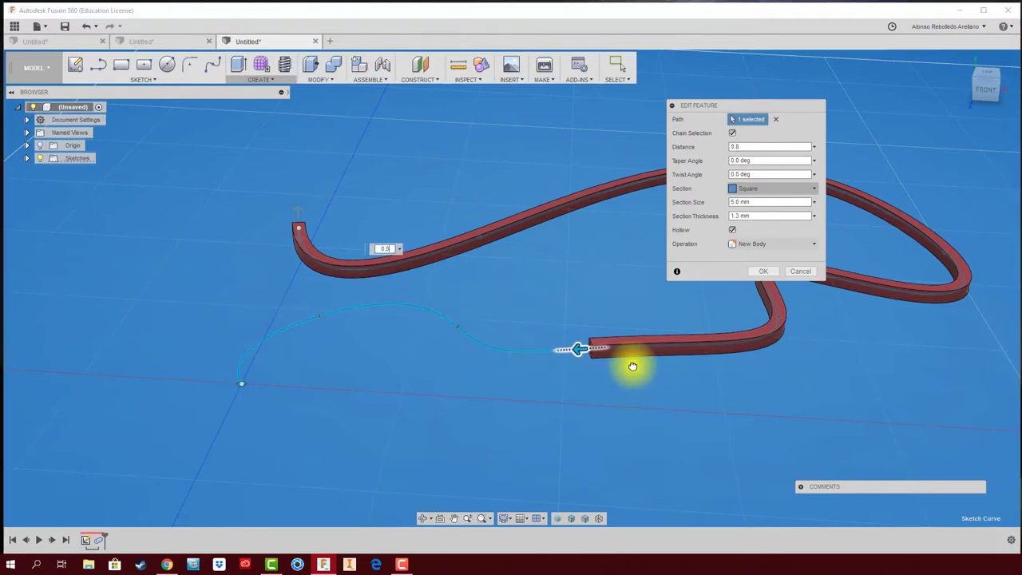
click(759, 273)
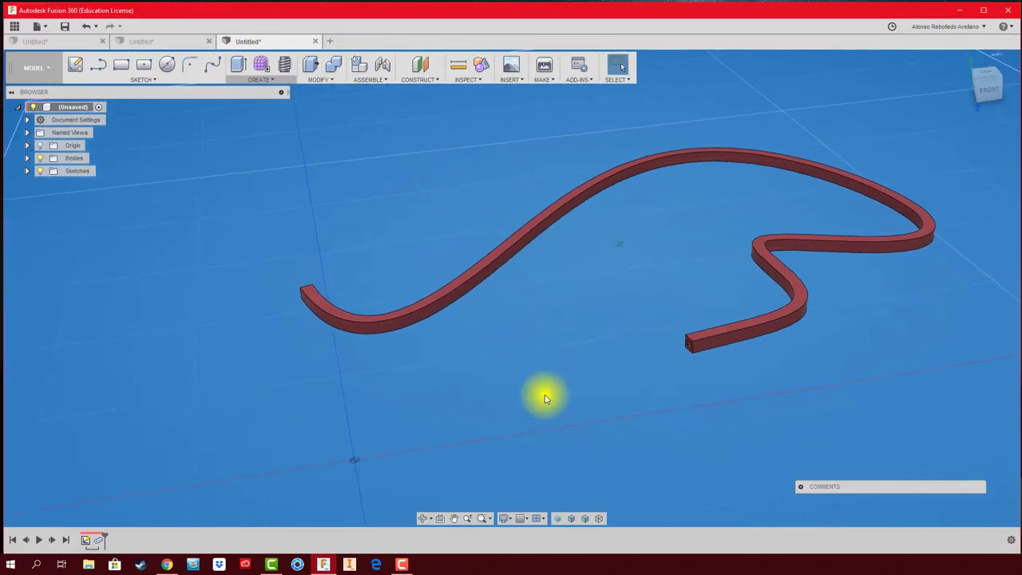